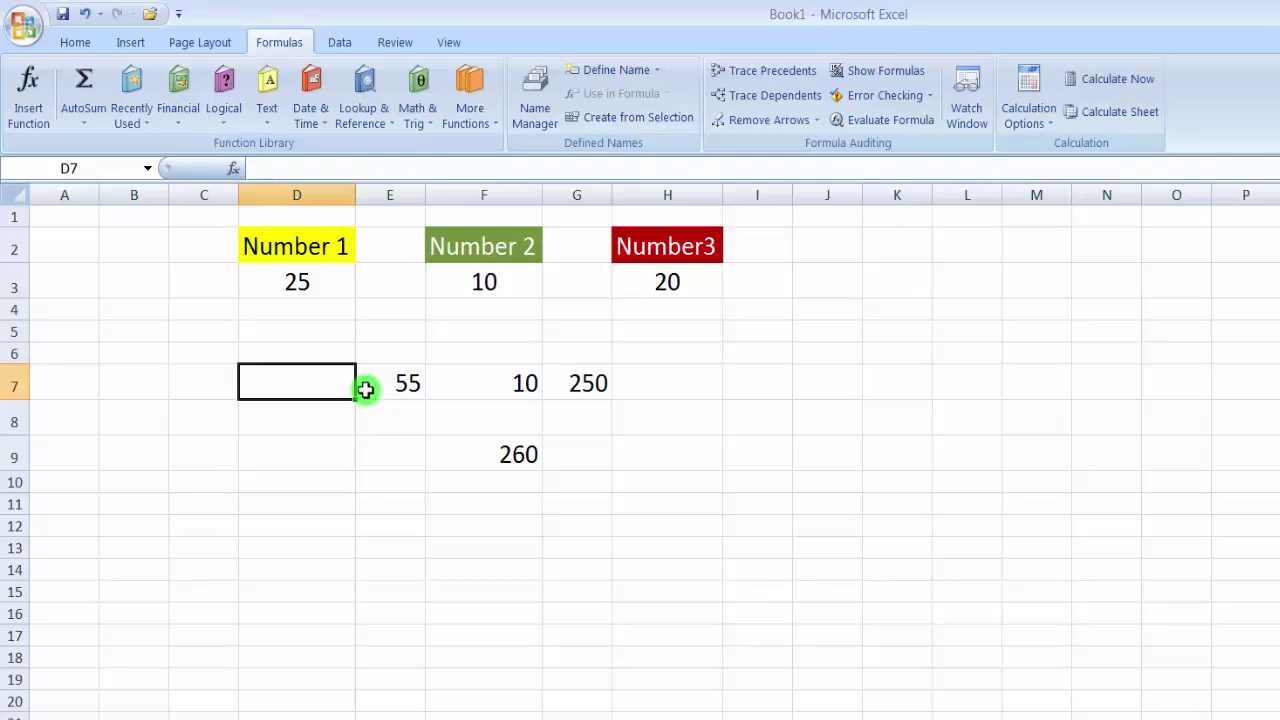
Review the Number 1, Number 2 and Number3 headings in row 2 and the values beneath them in row 3
{"action": "left_click_drag", "start_coordinate": [215, 231], "coordinate": [734, 480]}
{"action": "left_click", "coordinate": [650, 601]}
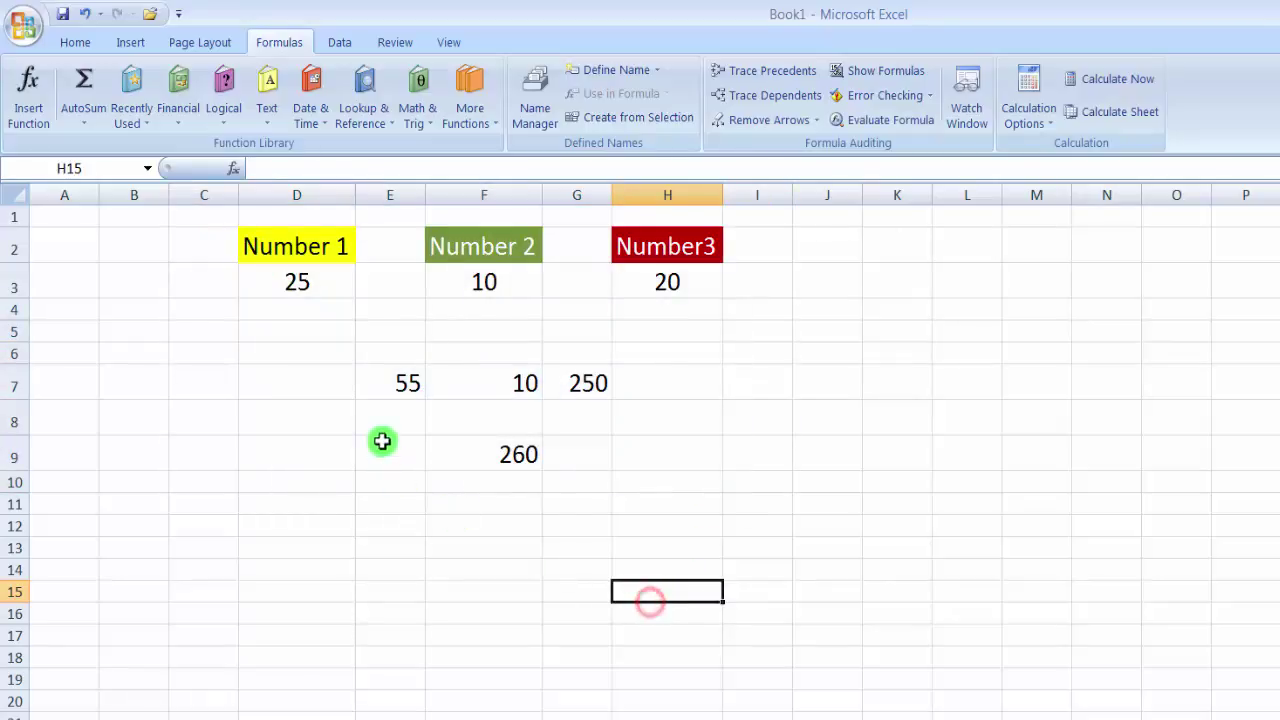
{"action": "left_click", "coordinate": [297, 248]}
{"action": "left_click", "coordinate": [452, 242]}
{"action": "left_click", "coordinate": [682, 251]}
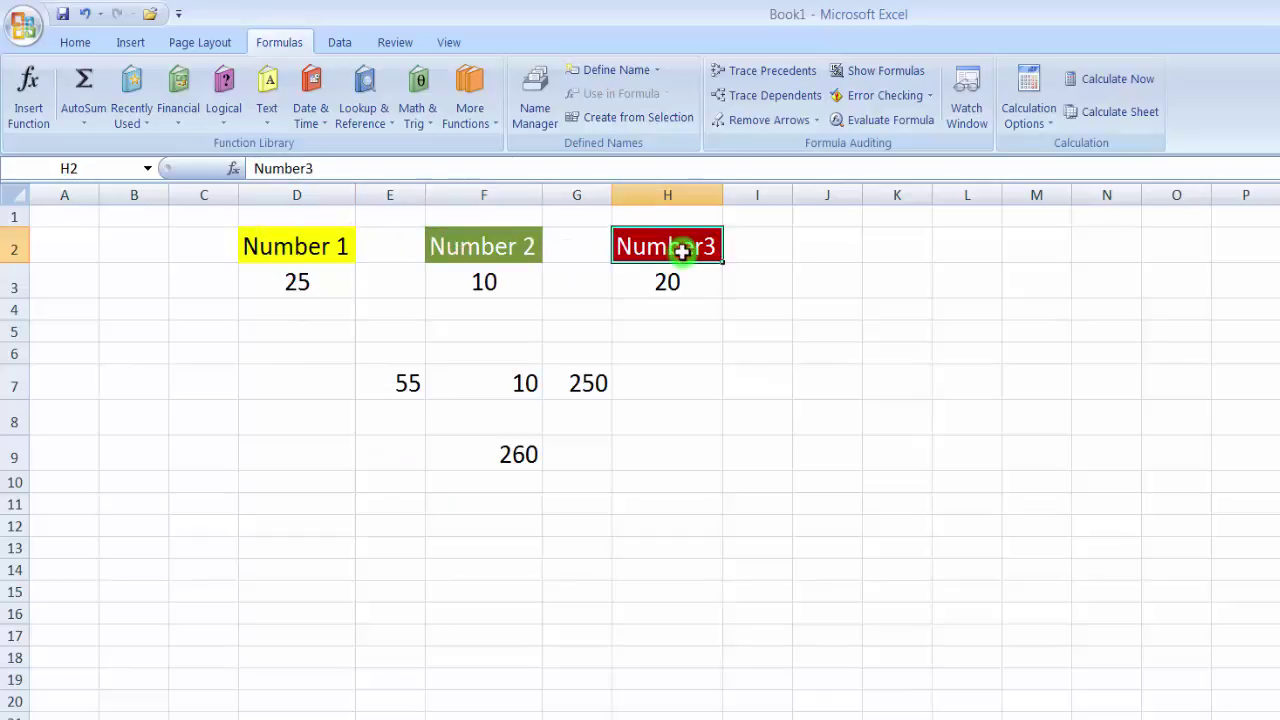
{"action": "left_click", "coordinate": [291, 287]}
{"action": "left_click", "coordinate": [486, 284]}
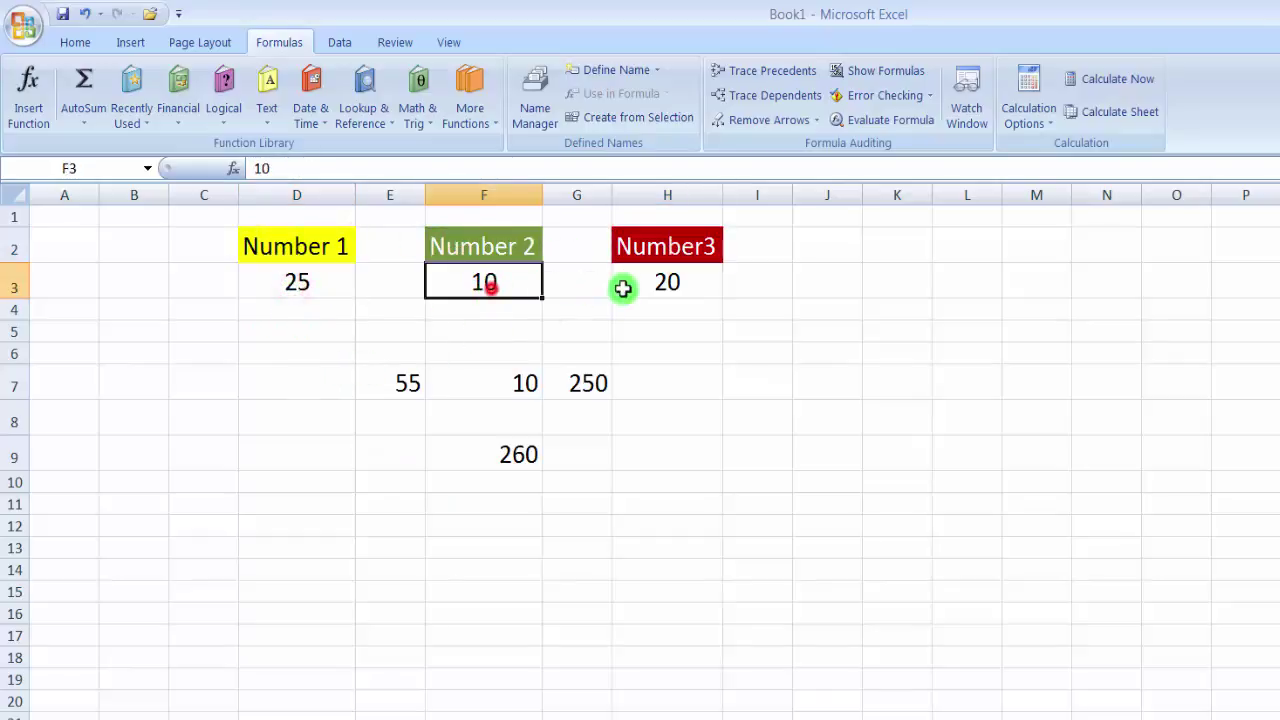
{"action": "left_click", "coordinate": [655, 284]}
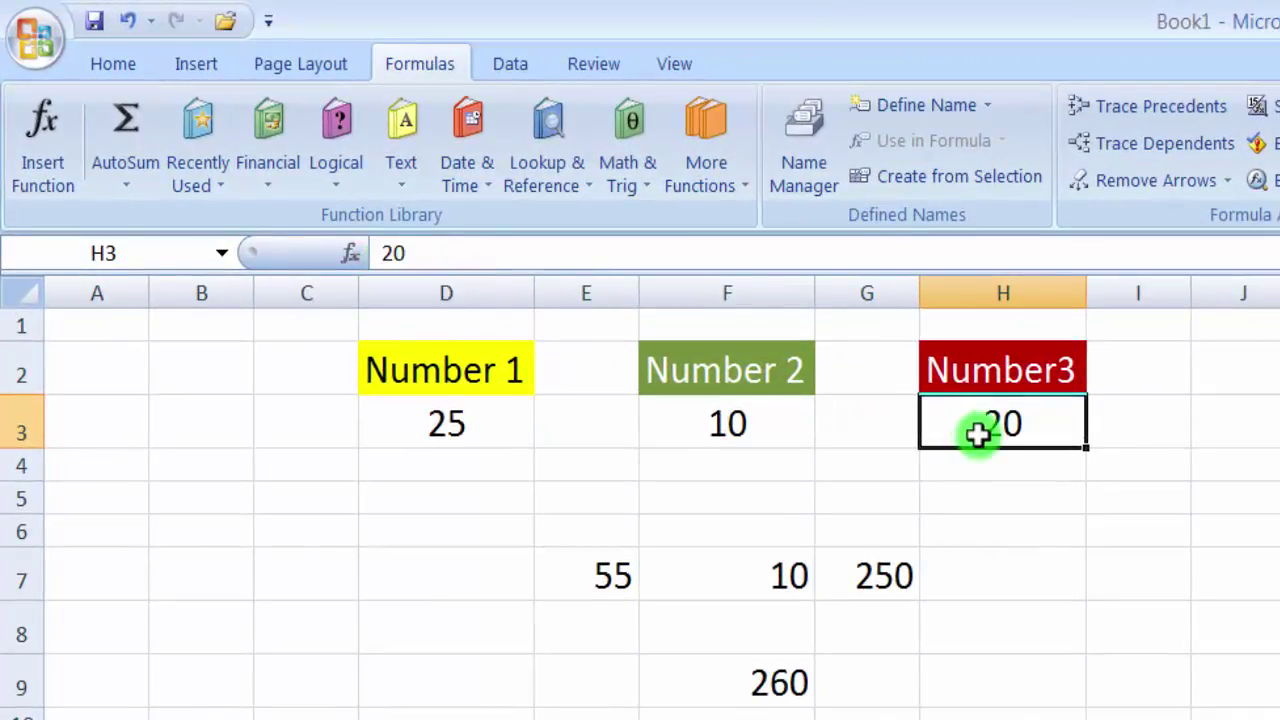
Inspect the formulas in cells E7, F7, G7 and F9
{"action": "left_click", "coordinate": [610, 578]}
{"action": "left_click", "coordinate": [800, 575]}
{"action": "left_click", "coordinate": [890, 576]}
{"action": "left_click", "coordinate": [766, 683]}
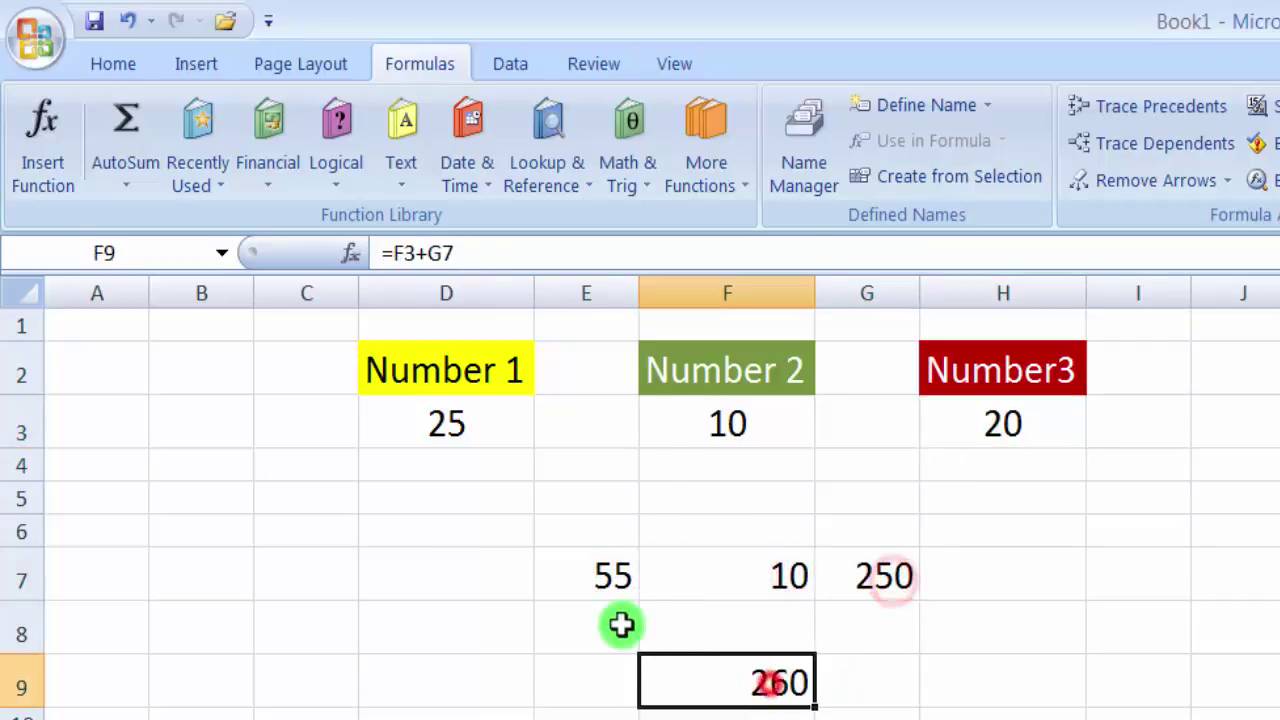
{"action": "left_click", "coordinate": [606, 590]}
{"action": "left_click", "coordinate": [768, 580]}
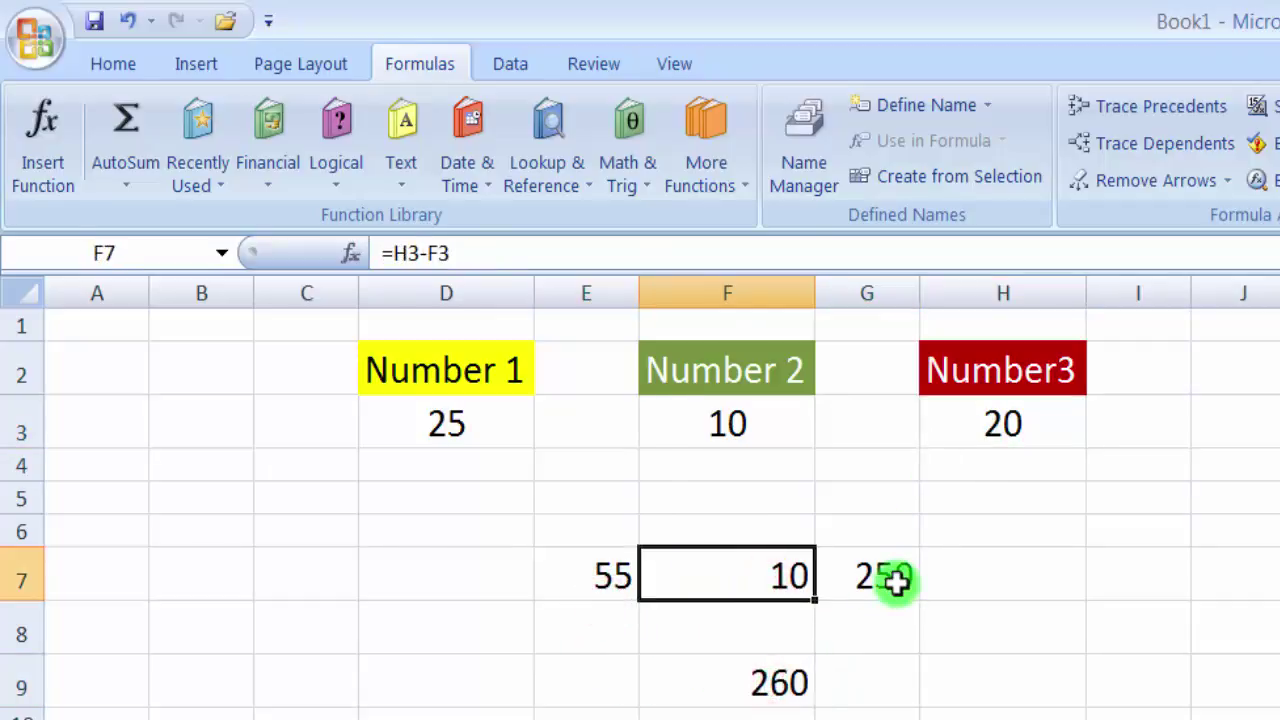
{"action": "left_click", "coordinate": [882, 578]}
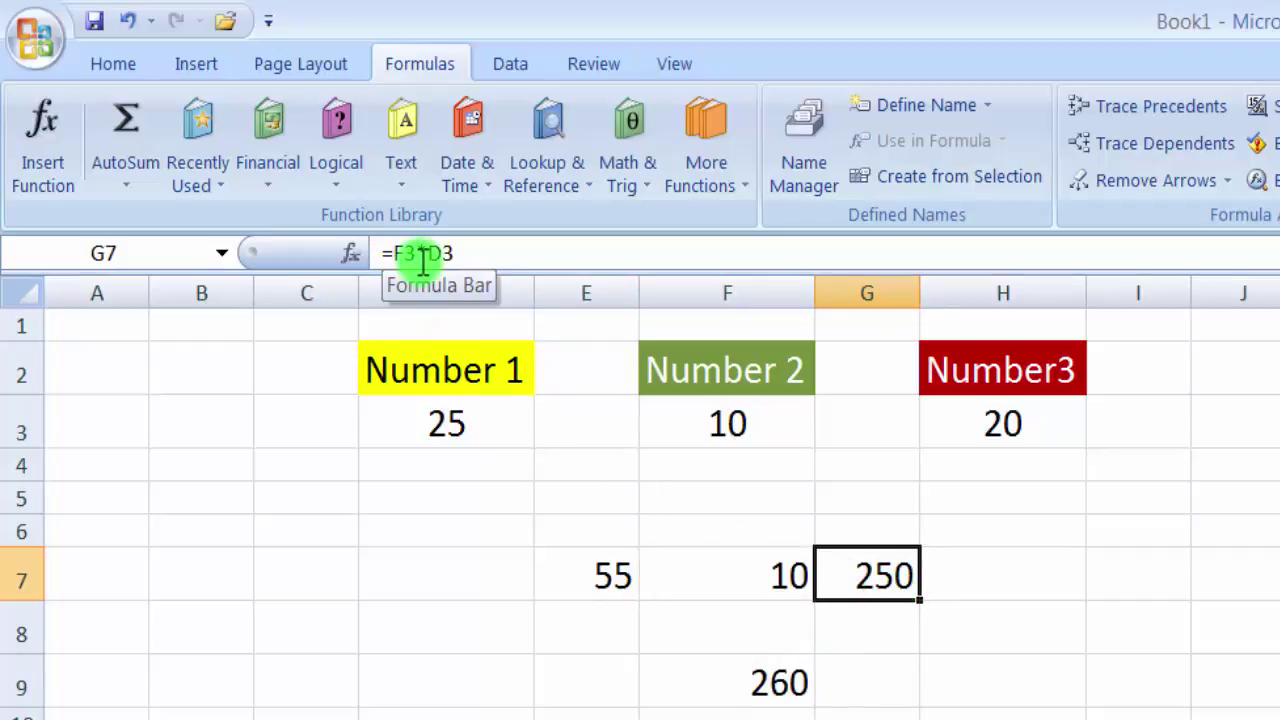
{"action": "left_click", "coordinate": [742, 683]}
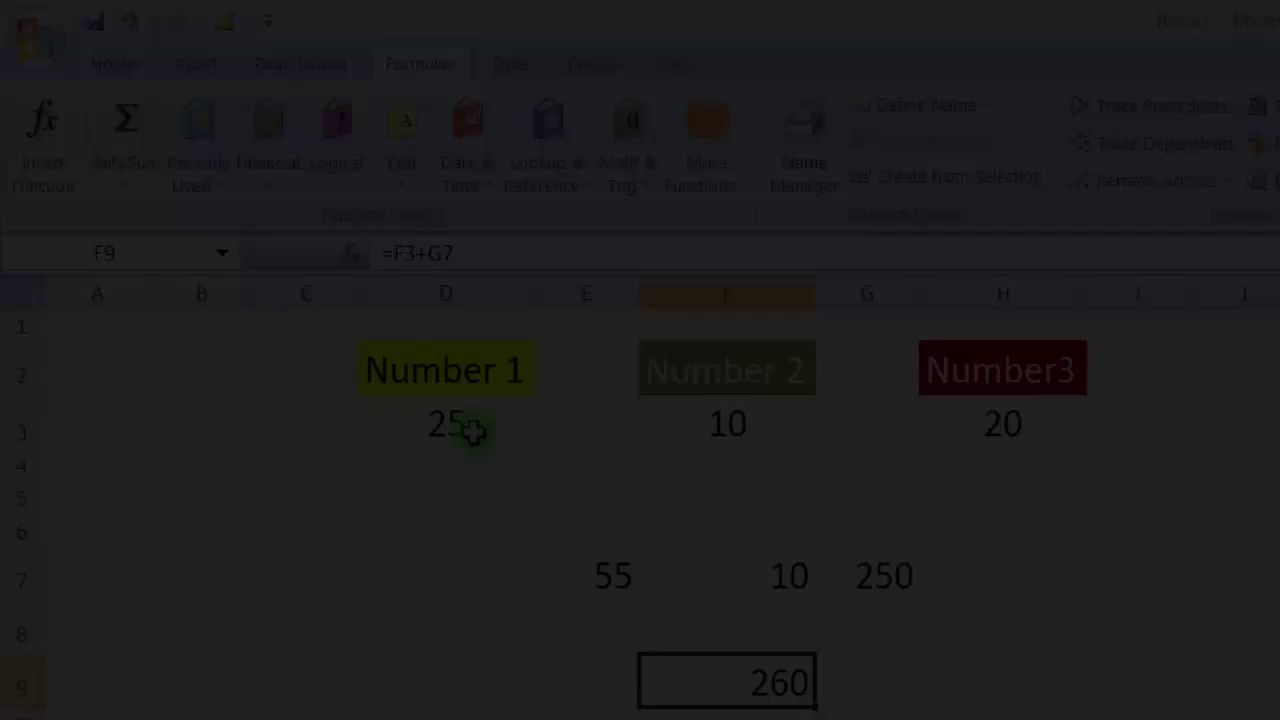
Compare the Number 1 input in D3 with the formula cells in rows 7 and 9
{"action": "left_click", "coordinate": [471, 429]}
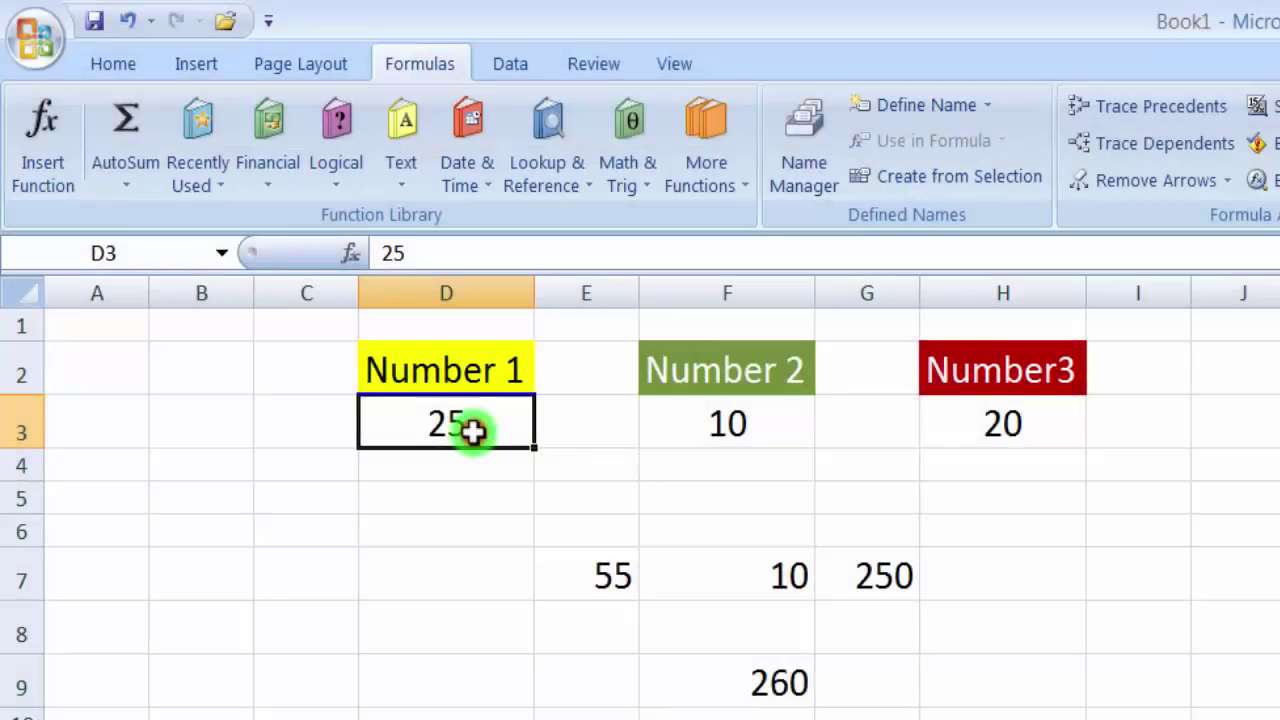
{"action": "left_click", "coordinate": [737, 660]}
{"action": "left_click", "coordinate": [634, 580]}
{"action": "left_click", "coordinate": [789, 574]}
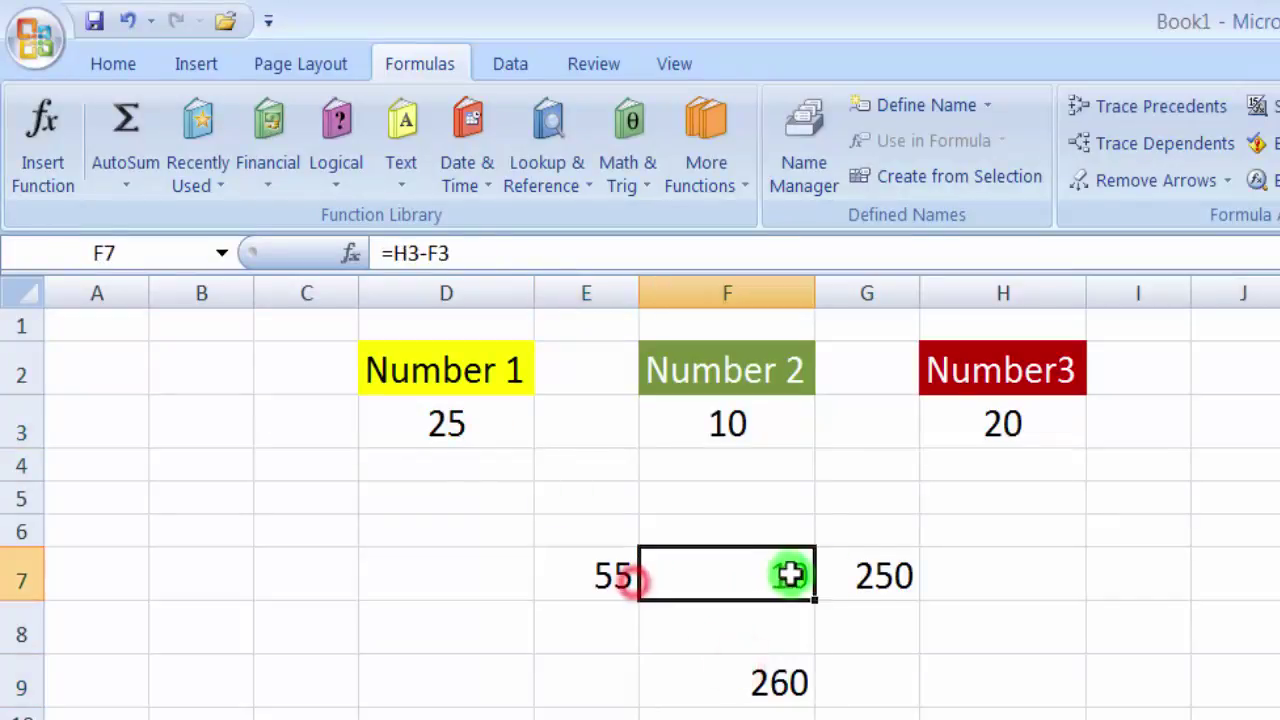
{"action": "left_click", "coordinate": [870, 572]}
{"action": "left_click", "coordinate": [794, 666]}
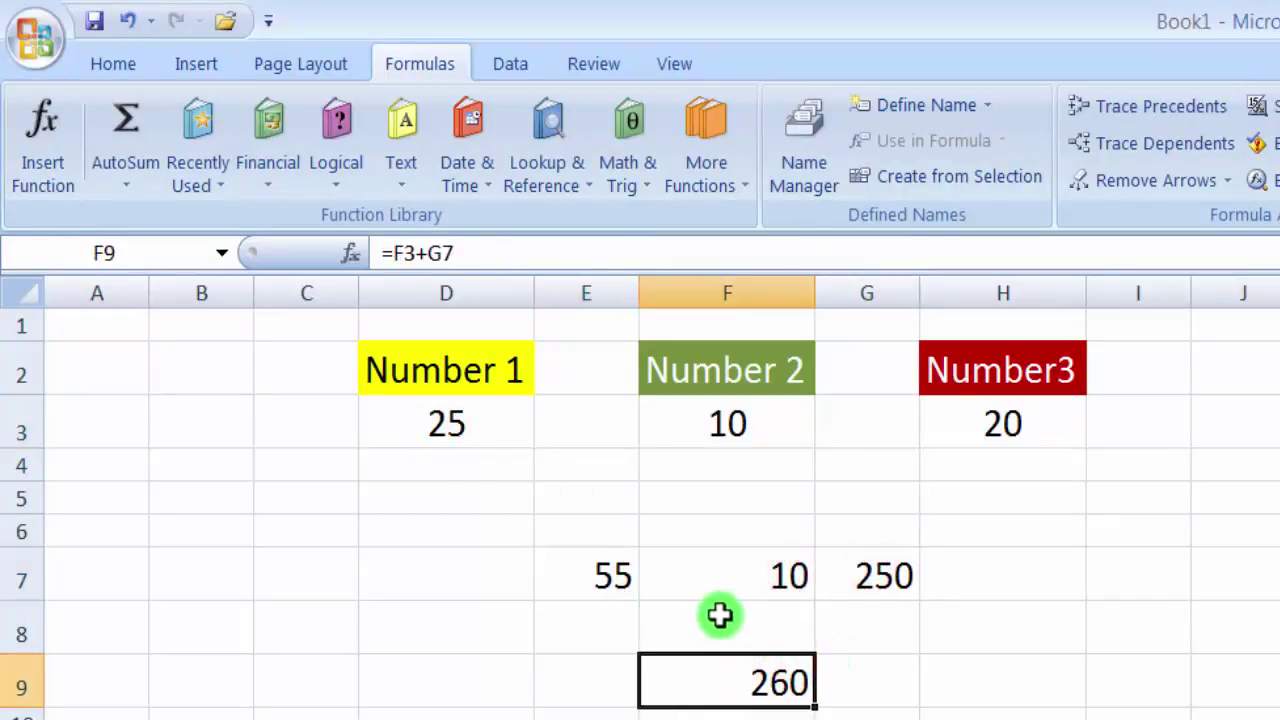
Examine the references in E7's formula, trace its precedents with arrows, and remove the arrows
{"action": "left_click", "coordinate": [617, 580]}
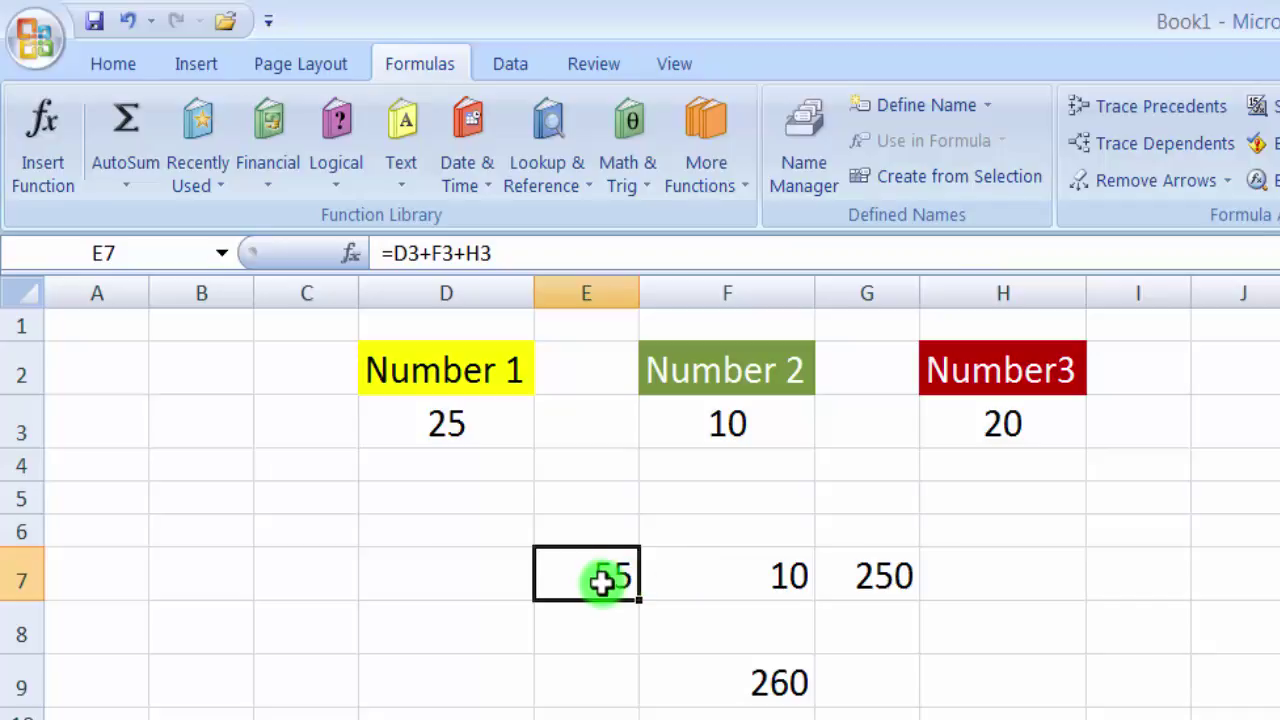
{"action": "left_click_drag", "start_coordinate": [388, 253], "coordinate": [500, 253]}
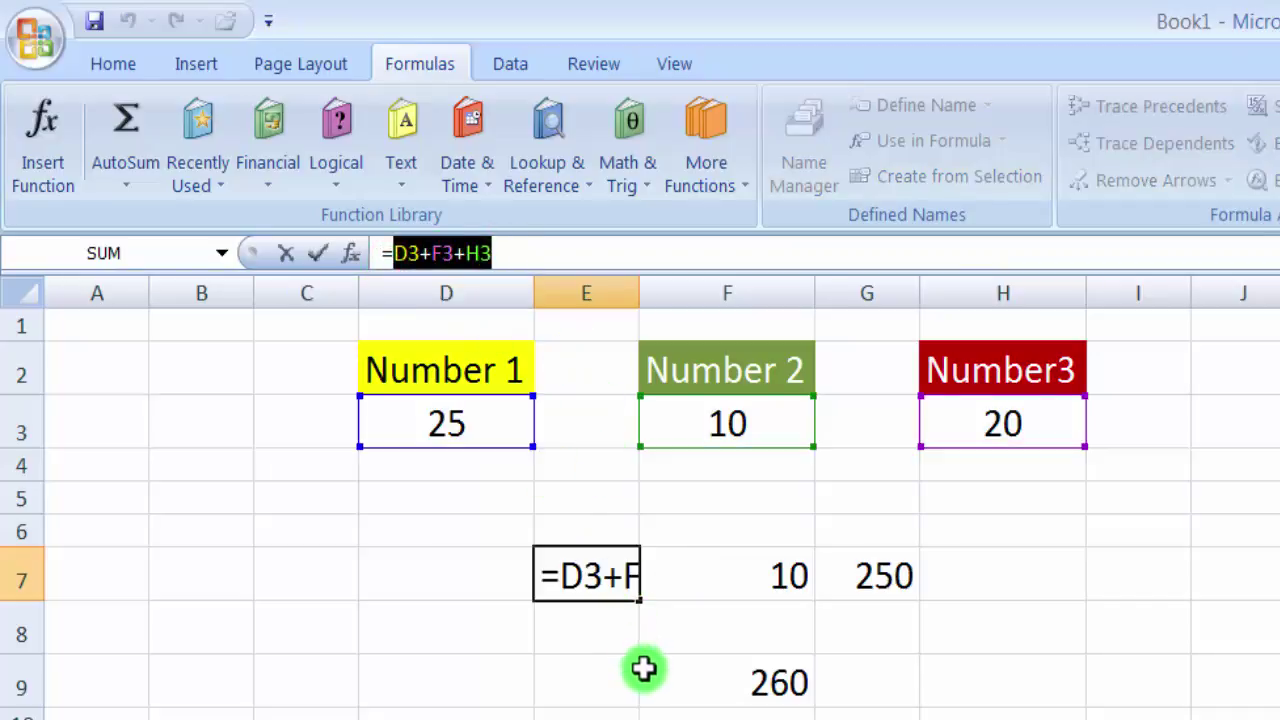
{"action": "key", "text": "Escape"}
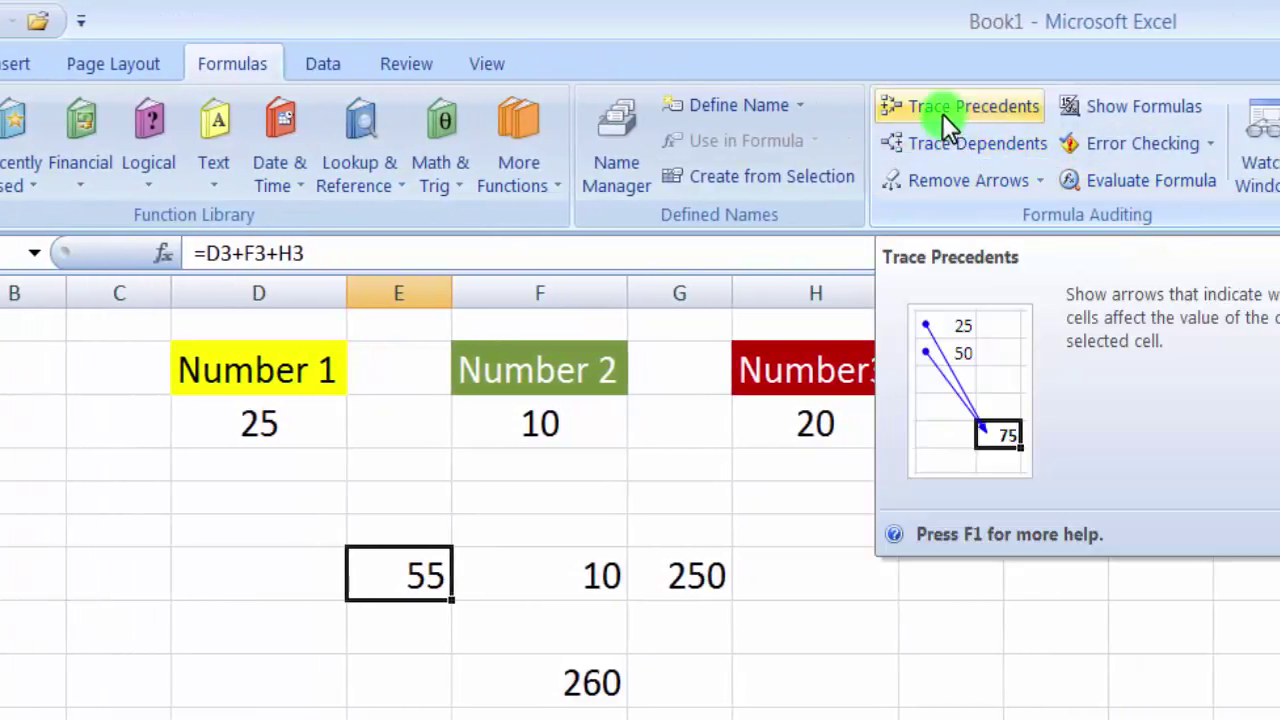
{"action": "left_click", "coordinate": [942, 113]}
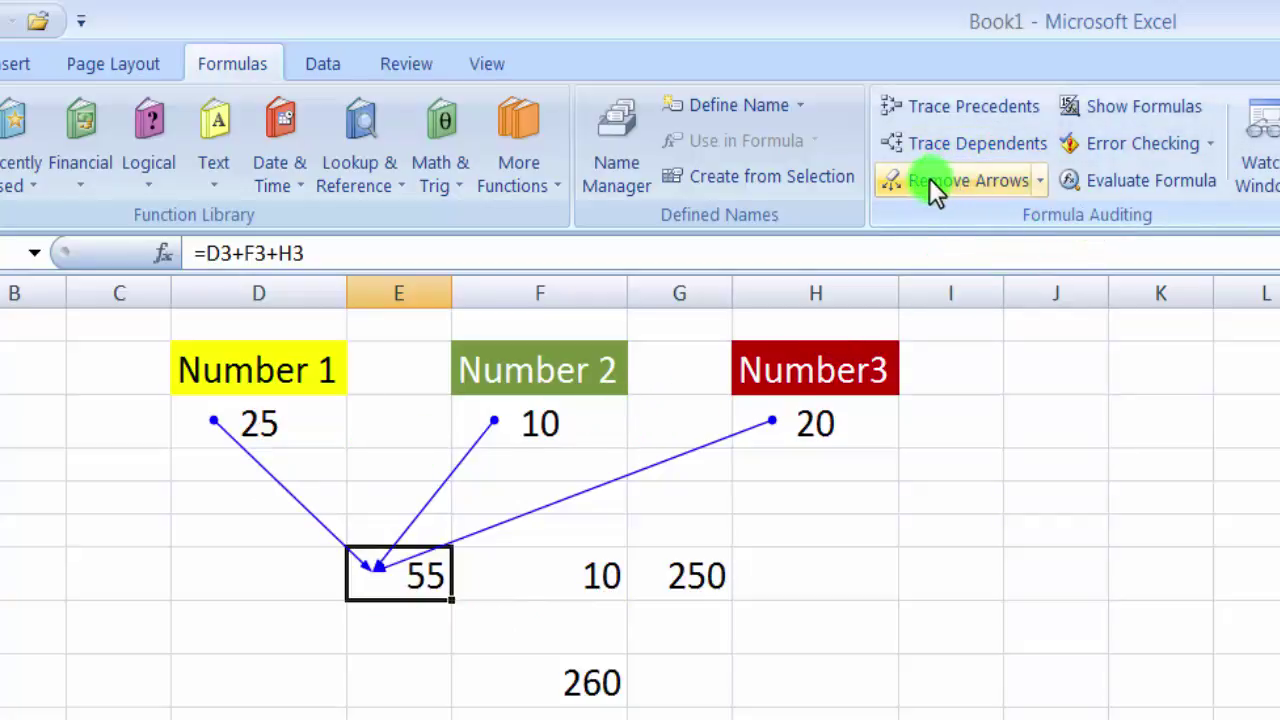
{"action": "left_click", "coordinate": [956, 179]}
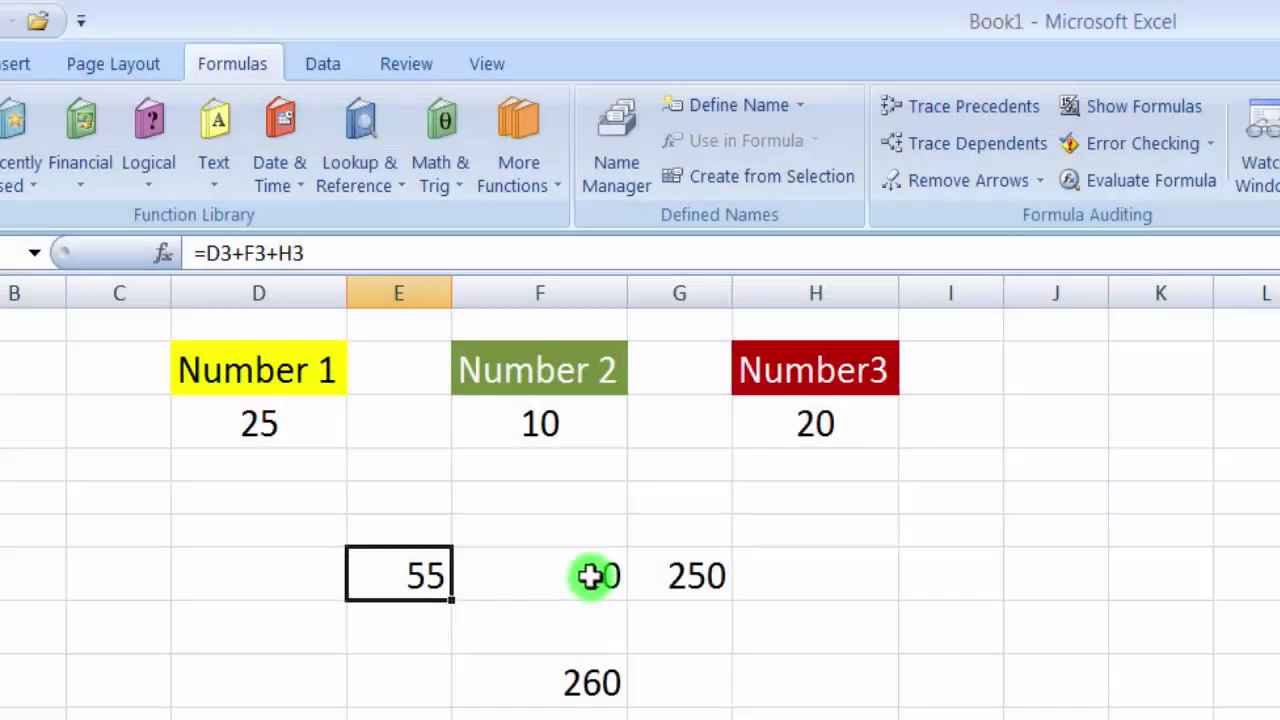
Trace the precedents of the formula in cell F7 and remove the arrows
{"action": "left_click", "coordinate": [572, 572]}
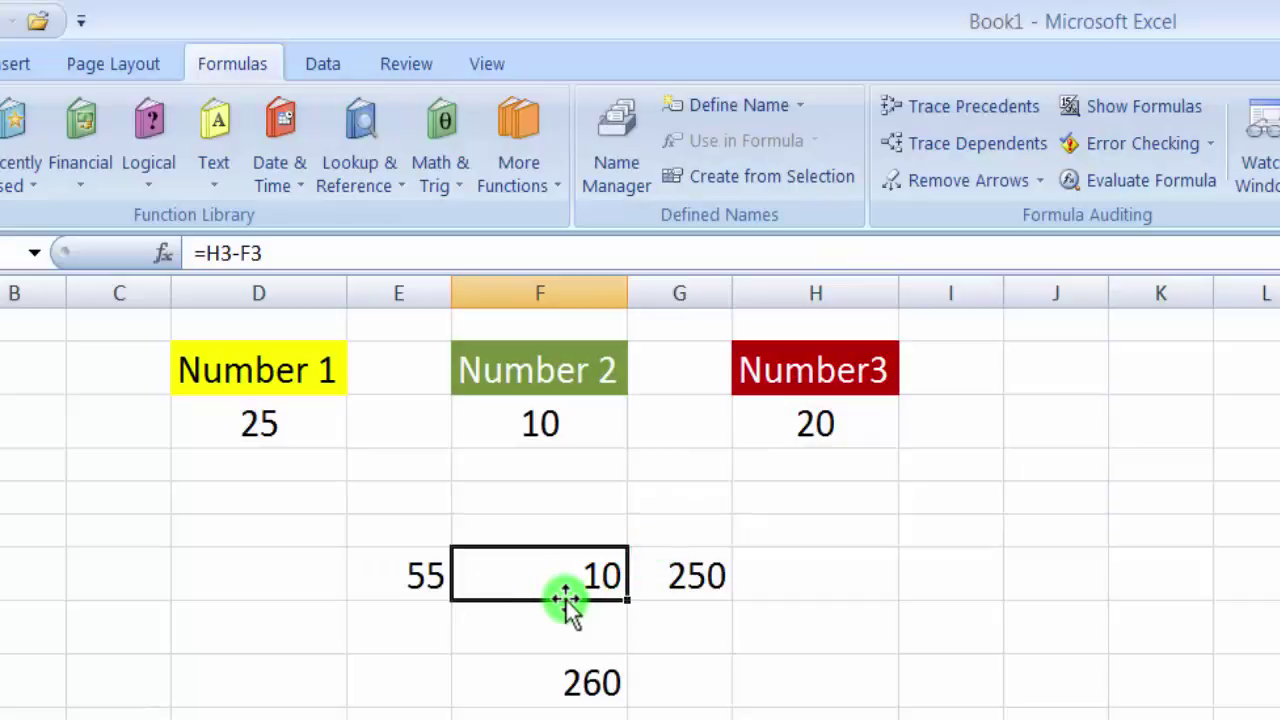
{"action": "left_click", "coordinate": [947, 107]}
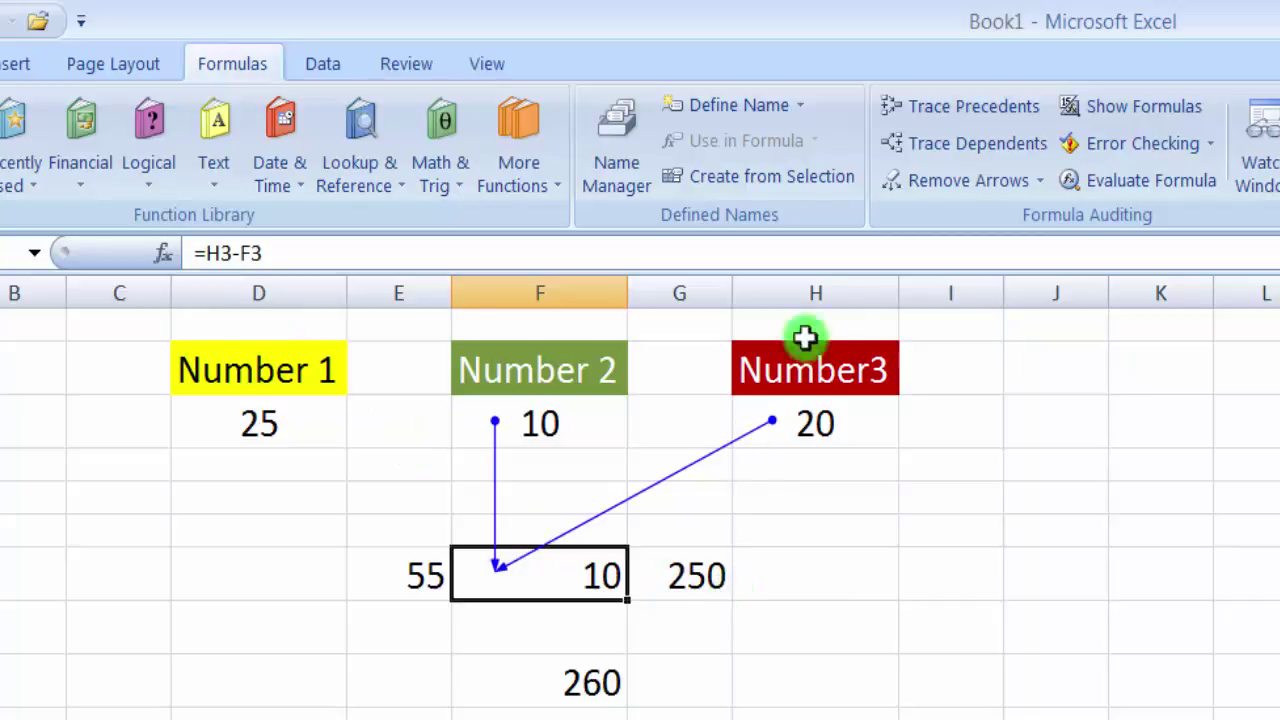
{"action": "left_click", "coordinate": [958, 183]}
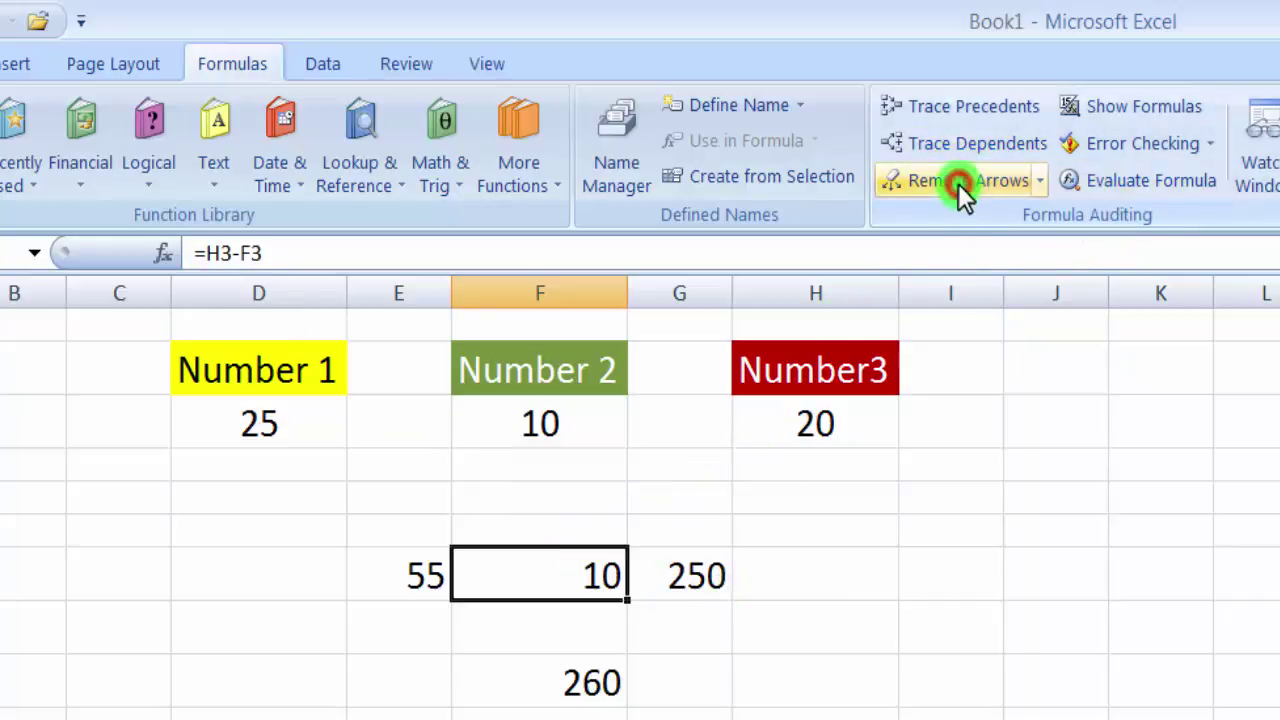
Trace the precedents of the formula in cell G7 and clear the tracer arrows
{"action": "left_click", "coordinate": [680, 580]}
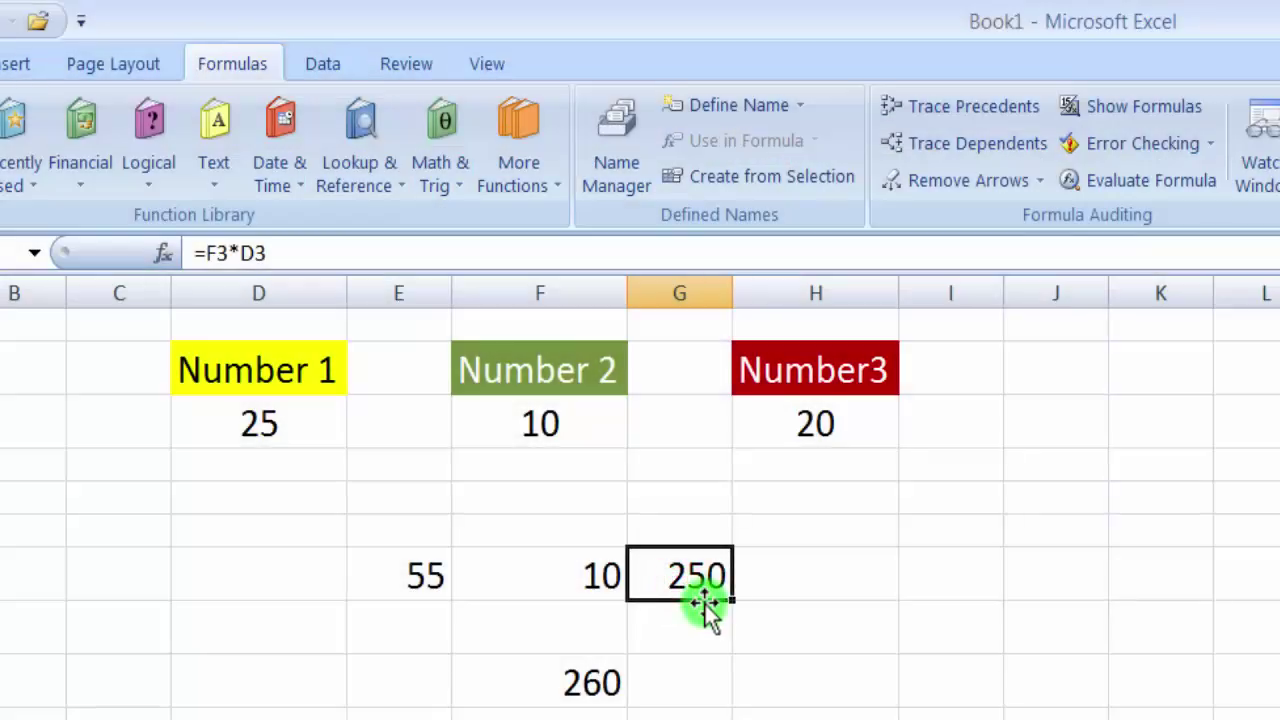
{"action": "left_click", "coordinate": [954, 111]}
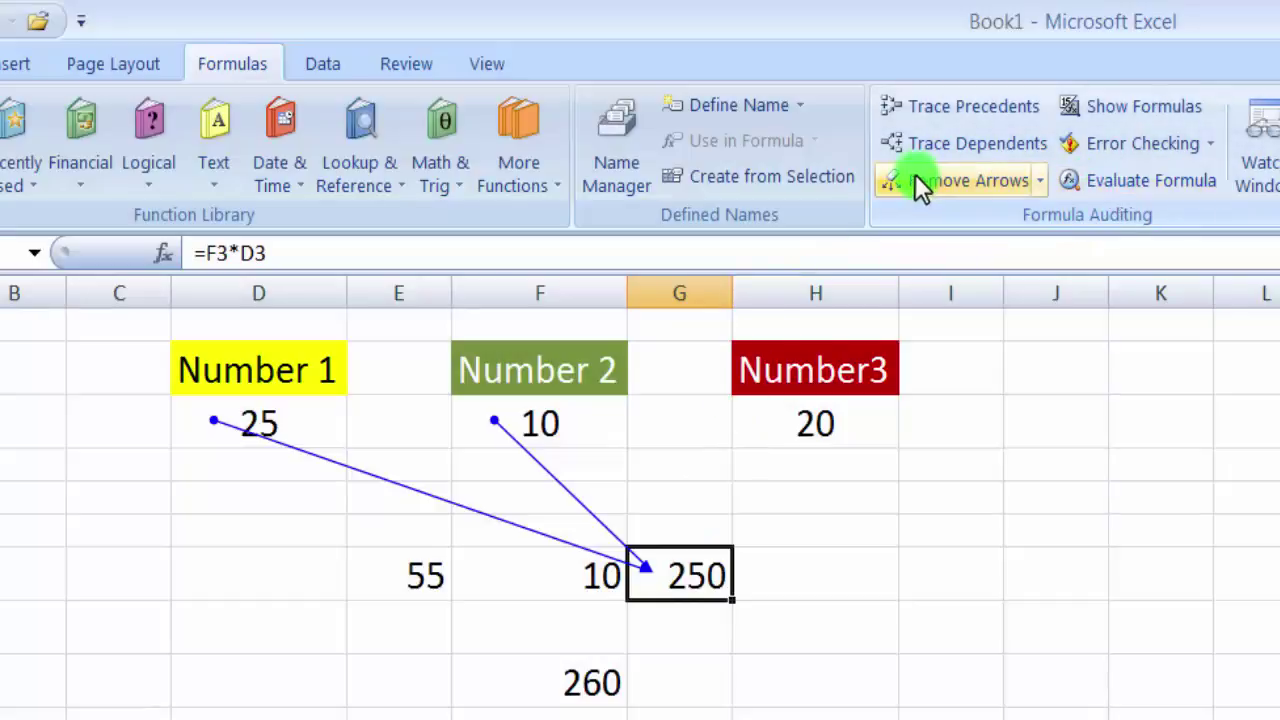
{"action": "left_click", "coordinate": [936, 182]}
Trace the precedents of the formula in cell F9 and remove the tracer arrows
{"action": "left_click", "coordinate": [585, 682]}
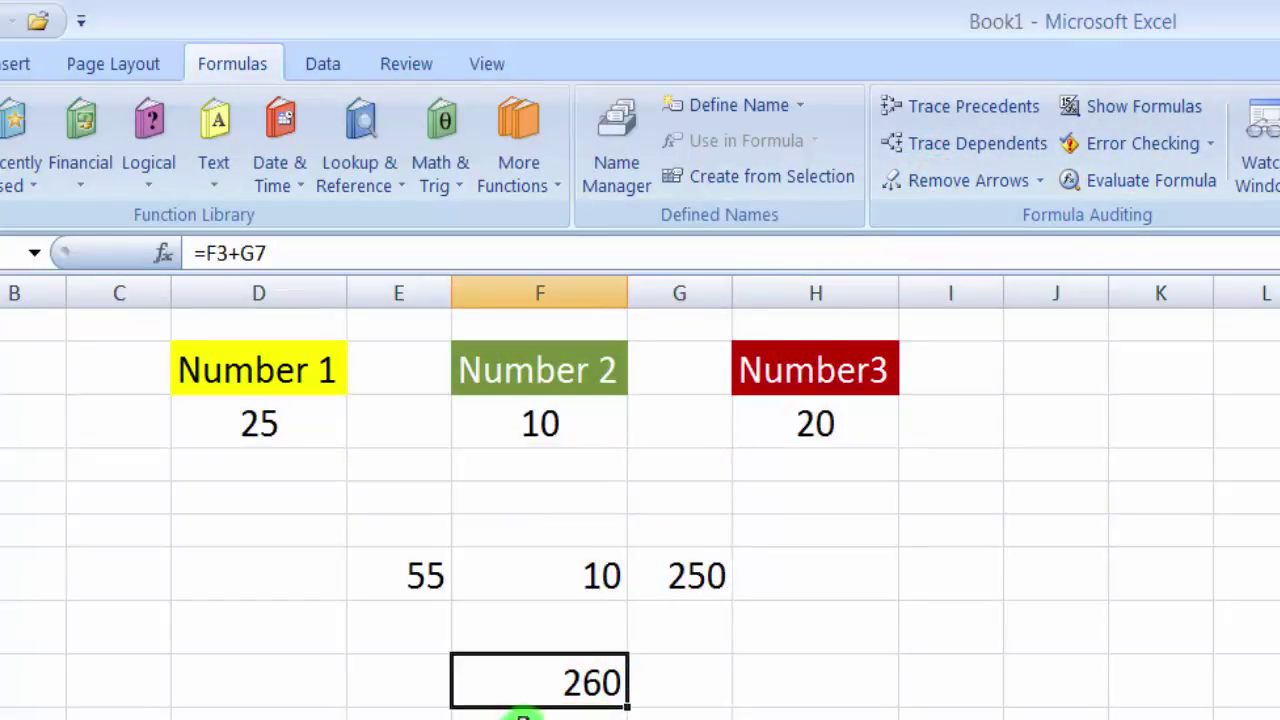
{"action": "left_click", "coordinate": [942, 109]}
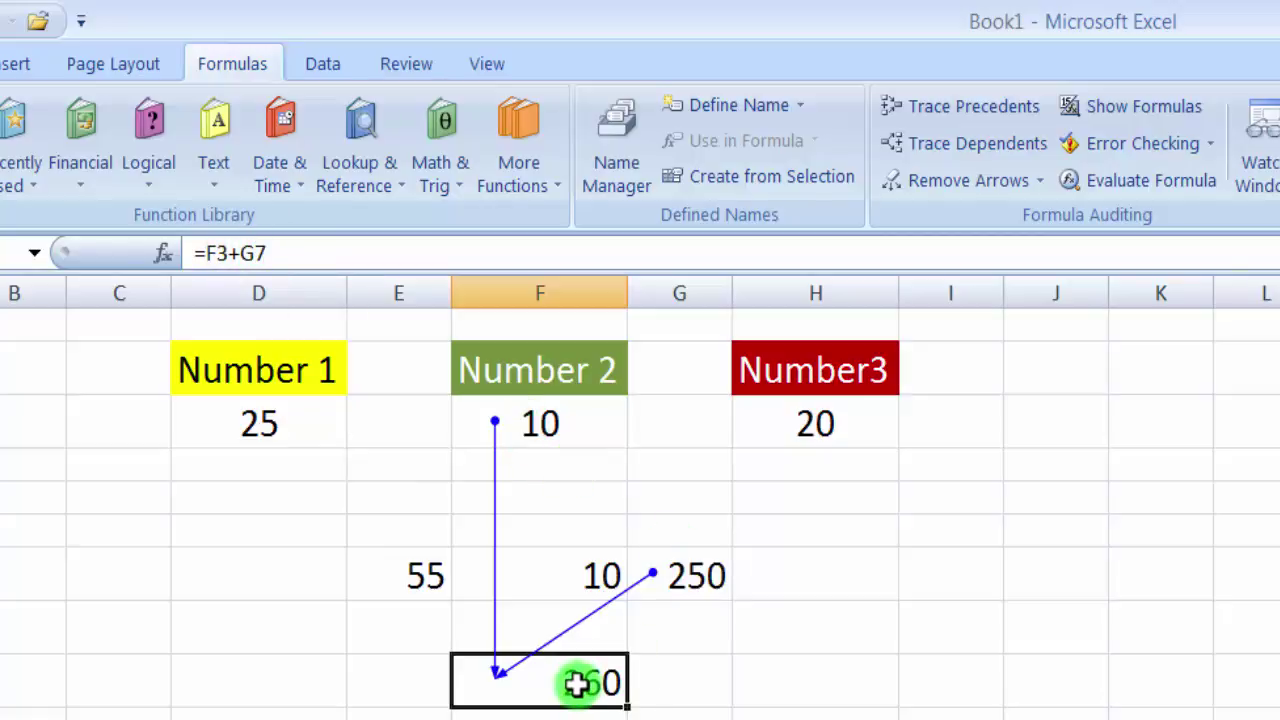
{"action": "left_click", "coordinate": [962, 183]}
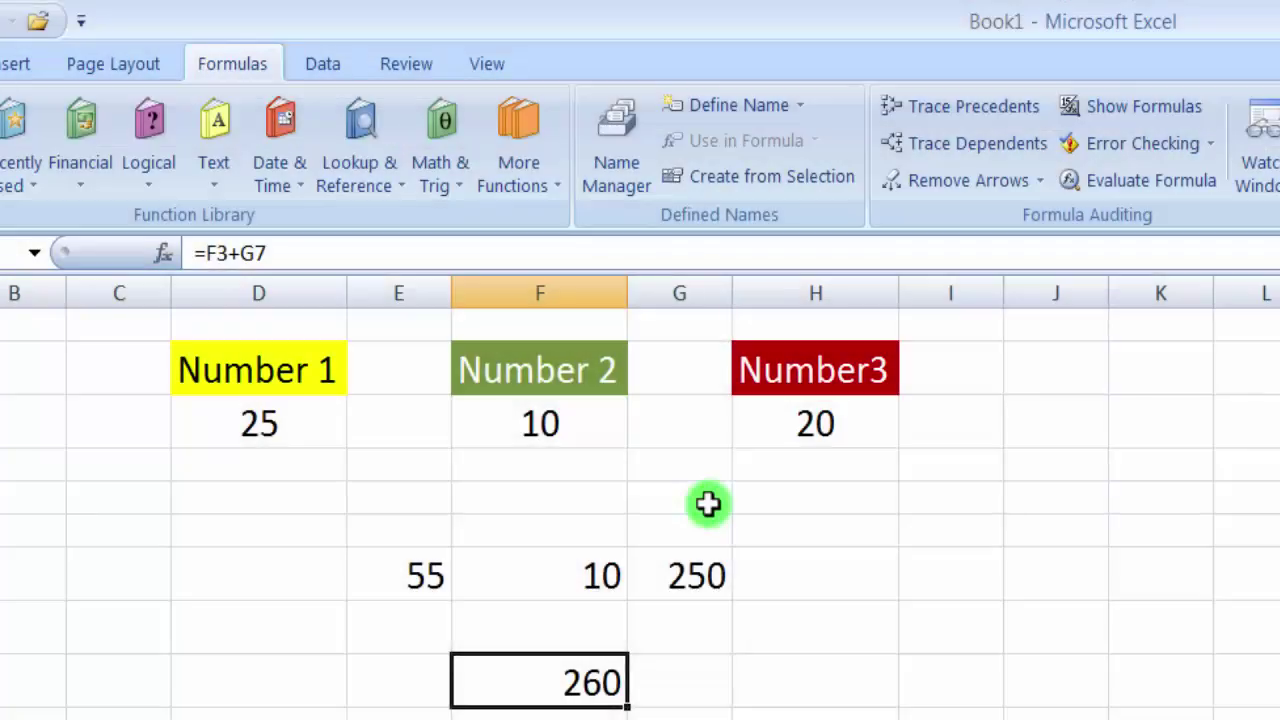
Go over the formula cells E7, F7, G7 and F9 again to review which cells each one references
{"action": "left_click_drag", "start_coordinate": [423, 571], "coordinate": [695, 670]}
{"action": "left_click", "coordinate": [398, 577]}
{"action": "left_click", "coordinate": [600, 574]}
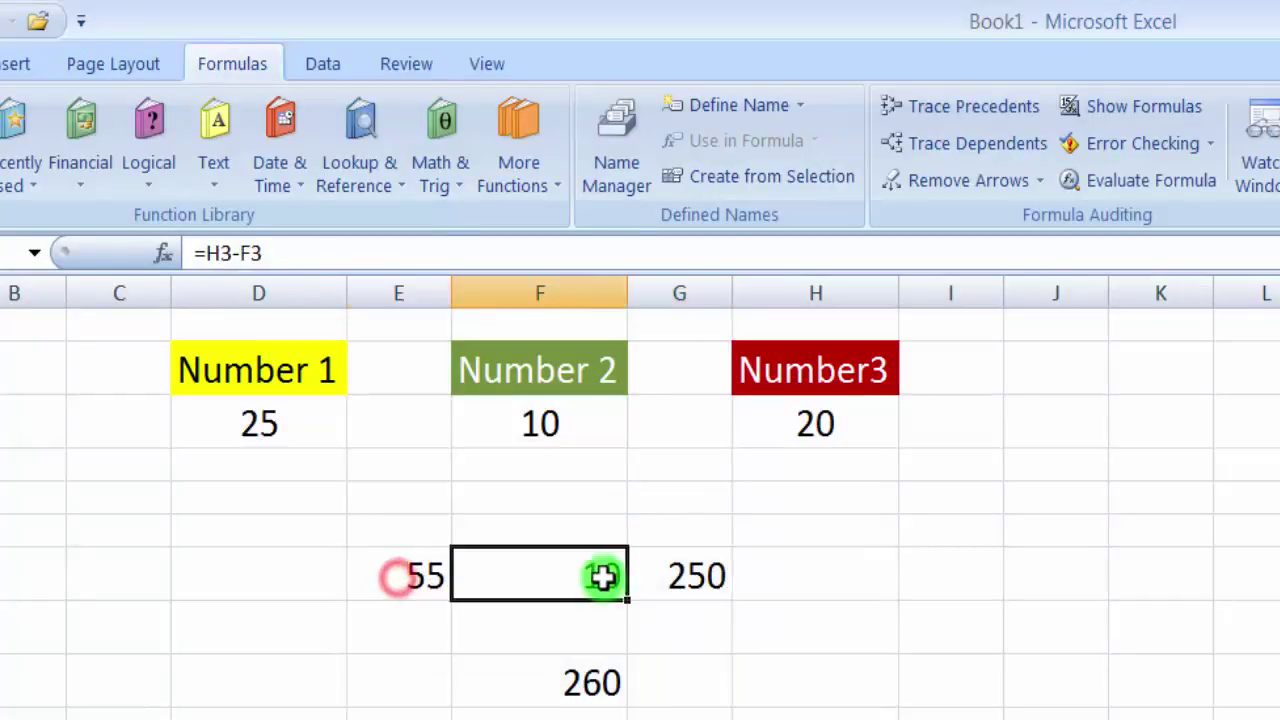
{"action": "left_click", "coordinate": [686, 575]}
{"action": "left_click", "coordinate": [592, 679]}
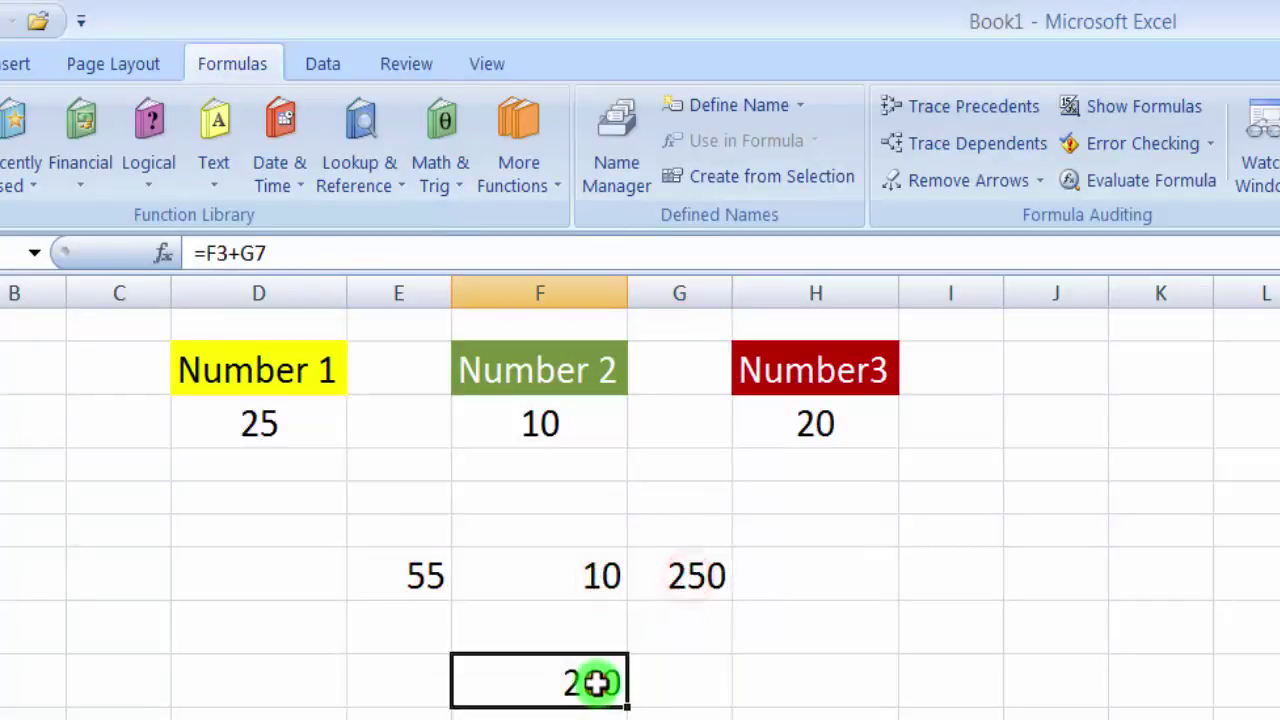
{"action": "left_click", "coordinate": [398, 588]}
{"action": "left_click", "coordinate": [586, 574]}
{"action": "left_click", "coordinate": [687, 577]}
{"action": "left_click", "coordinate": [600, 692]}
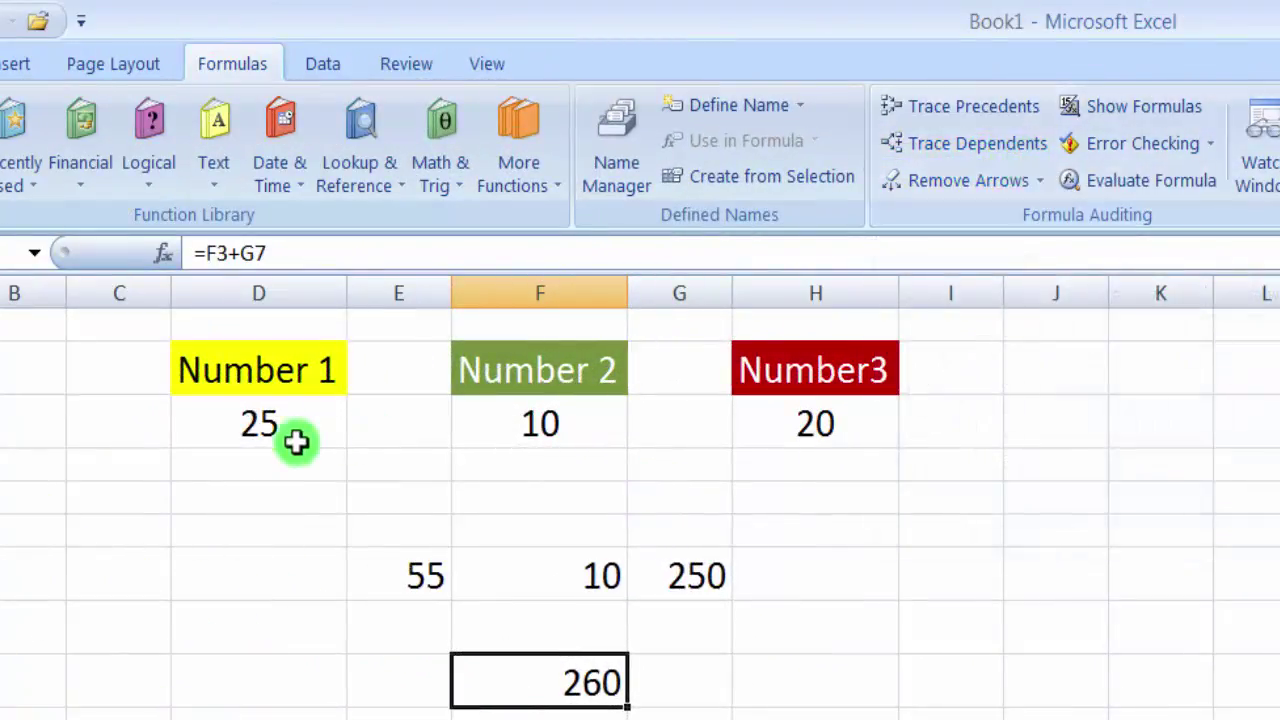
Review the input values in D3, F3 and H3 as the cells whose dependents can be traced
{"action": "left_click", "coordinate": [257, 426]}
{"action": "left_click", "coordinate": [532, 430]}
{"action": "left_click", "coordinate": [816, 420]}
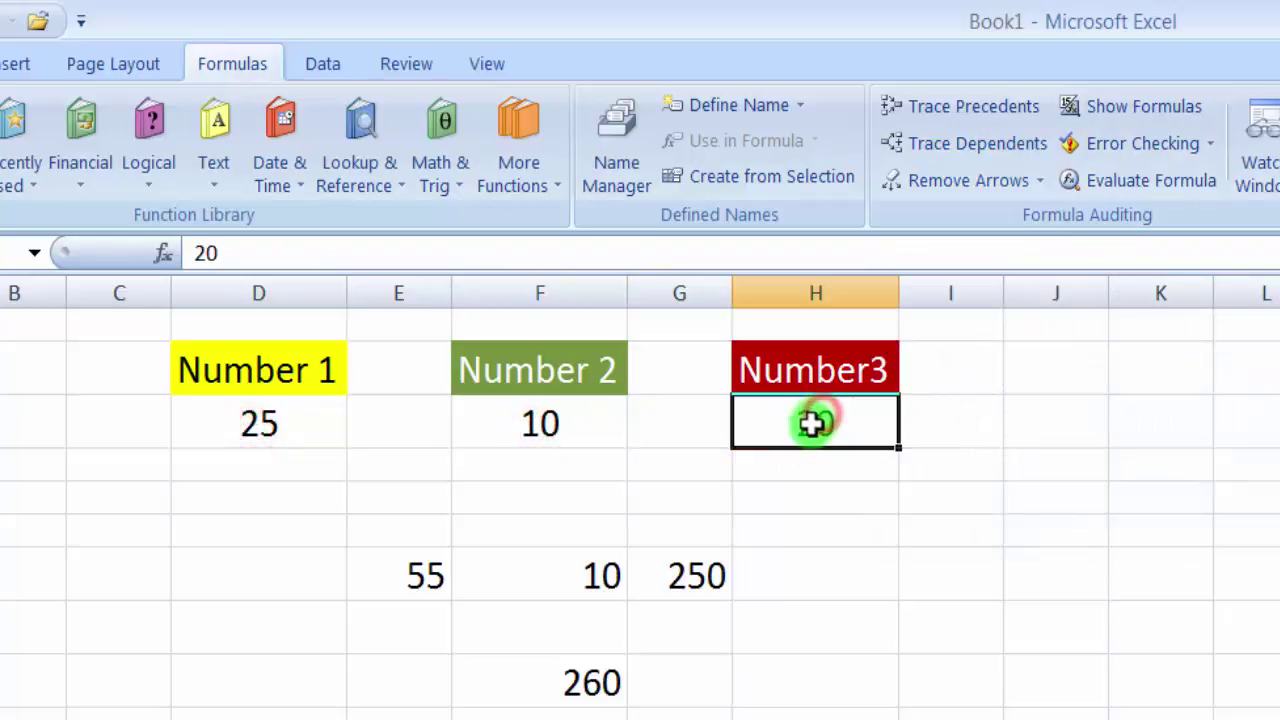
{"action": "left_click", "coordinate": [290, 427]}
{"action": "left_click", "coordinate": [574, 440]}
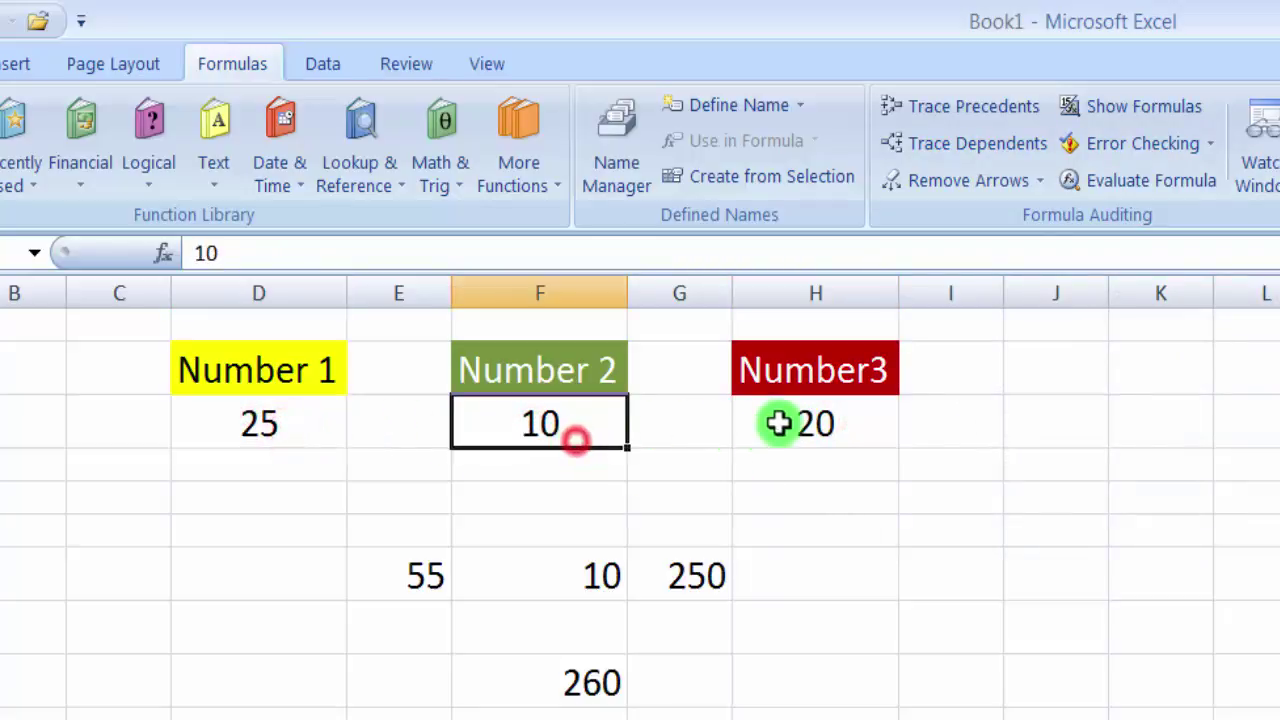
{"action": "left_click", "coordinate": [780, 424]}
{"action": "left_click", "coordinate": [245, 425]}
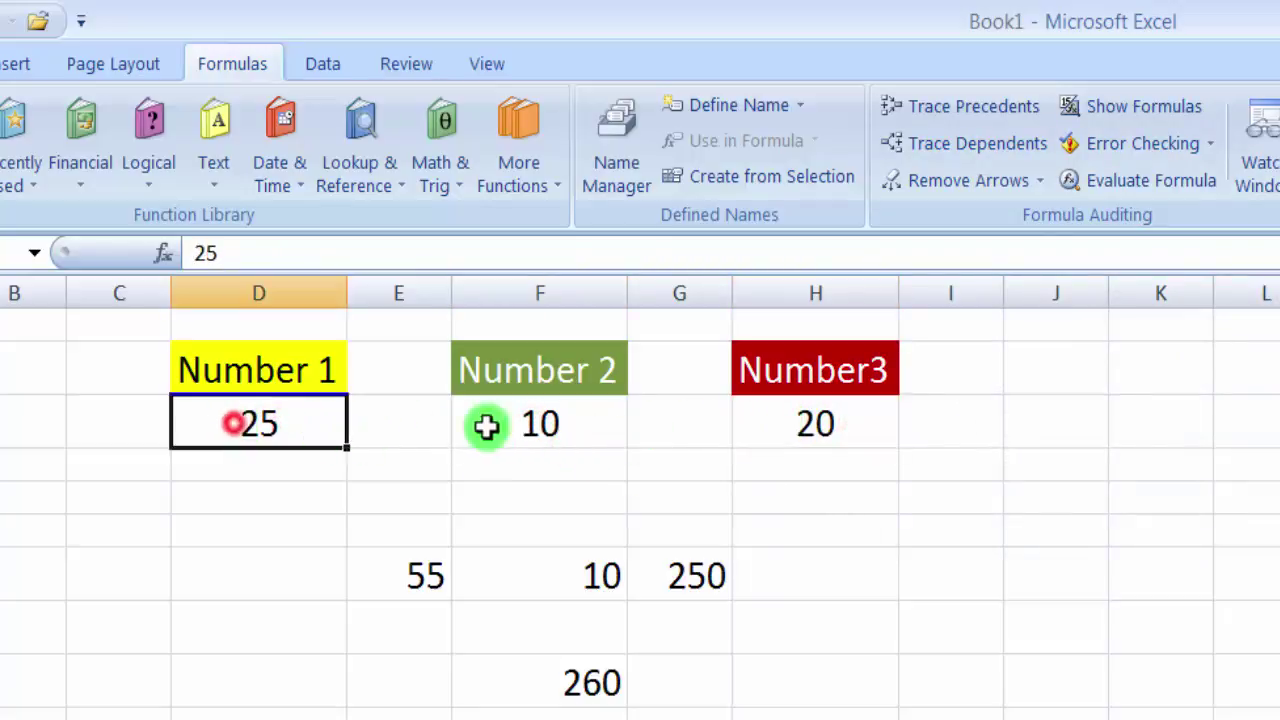
{"action": "left_click", "coordinate": [540, 422]}
{"action": "left_click", "coordinate": [808, 425]}
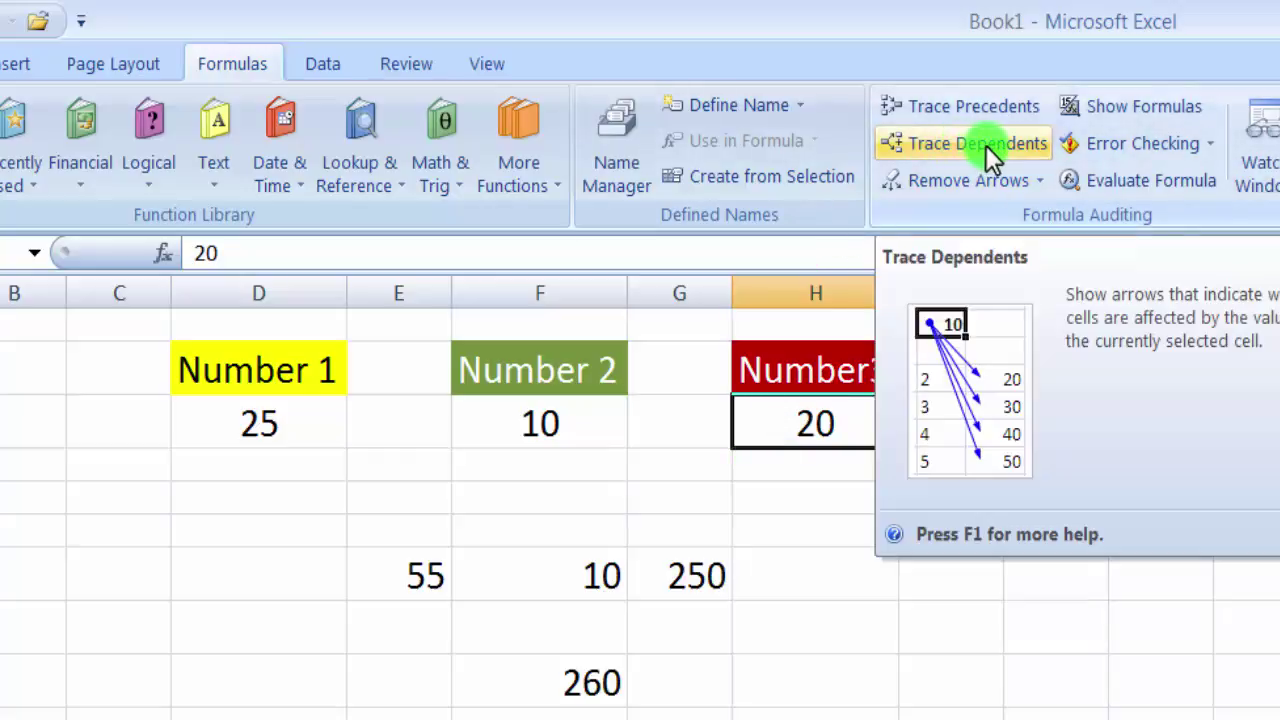
Trace the dependents of the Number 1 value in D3 and check the formulas in E7 and G7
{"action": "left_click", "coordinate": [270, 425]}
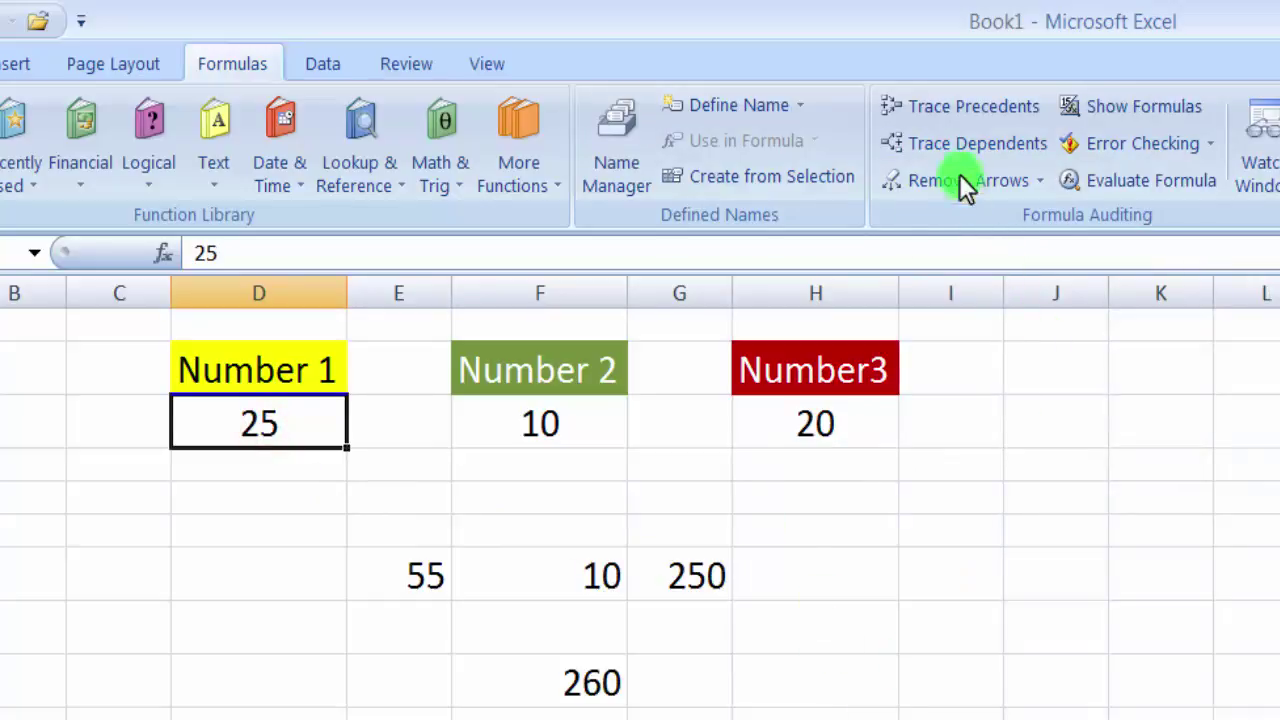
{"action": "left_click", "coordinate": [945, 143]}
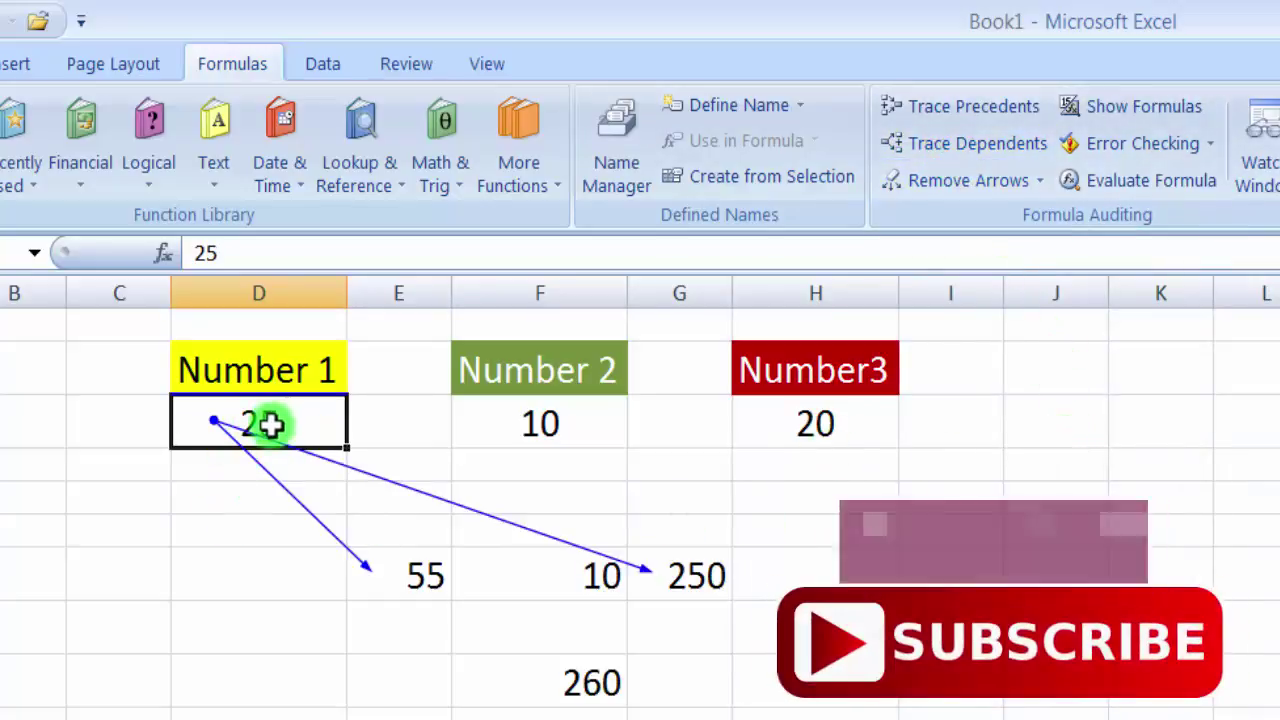
{"action": "left_click", "coordinate": [400, 587]}
{"action": "left_click", "coordinate": [691, 577]}
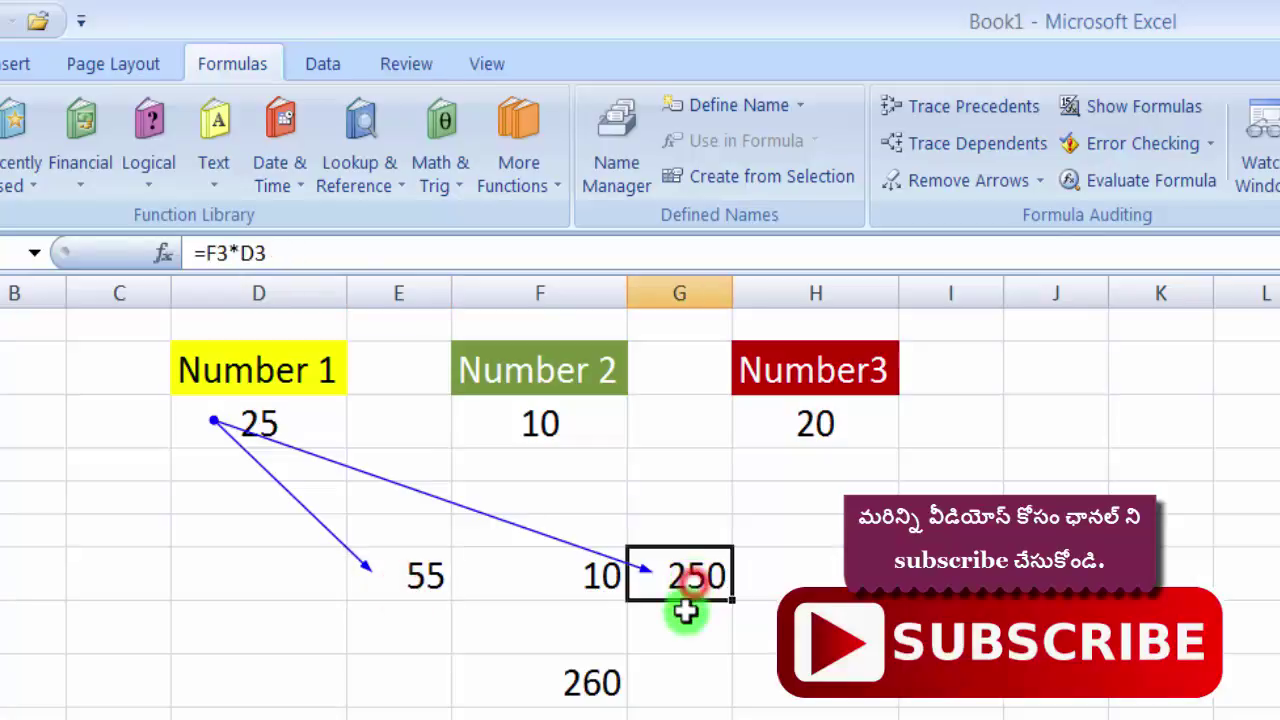
{"action": "left_click", "coordinate": [381, 588]}
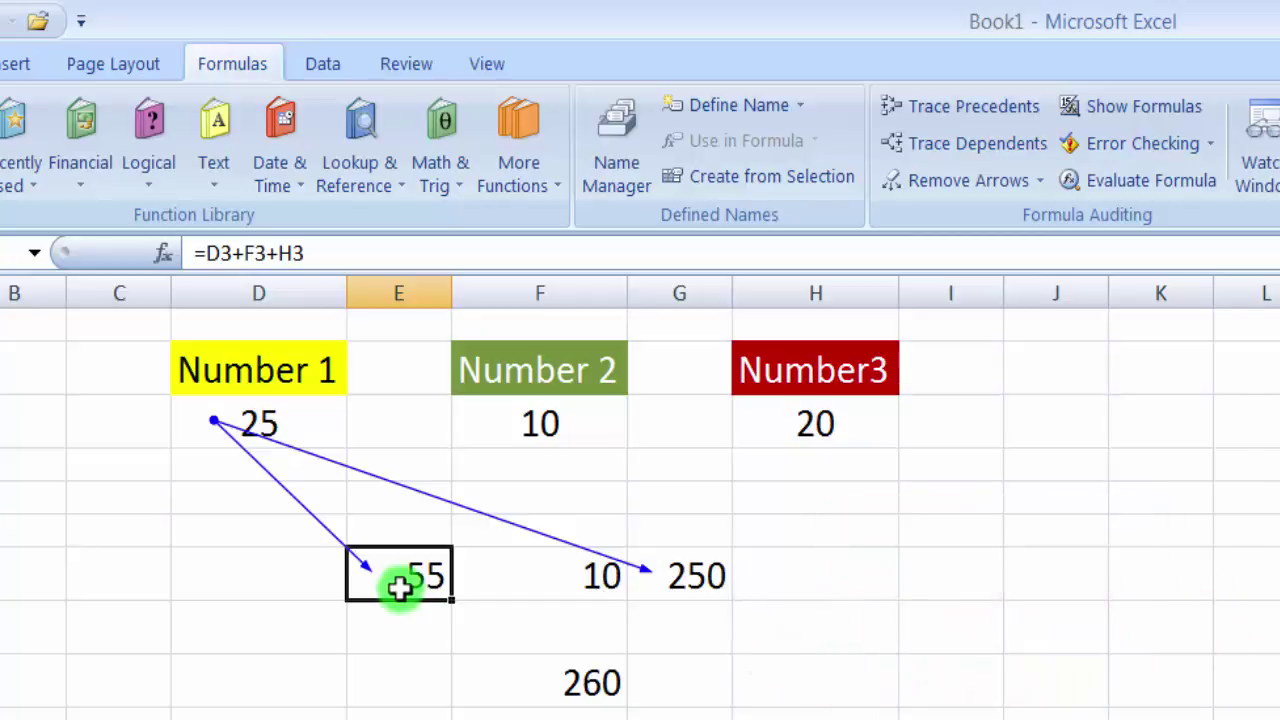
Check which cells the formula in E7 references, then remove the dependent arrows of the Number 1 value
{"action": "key", "text": "F2"}
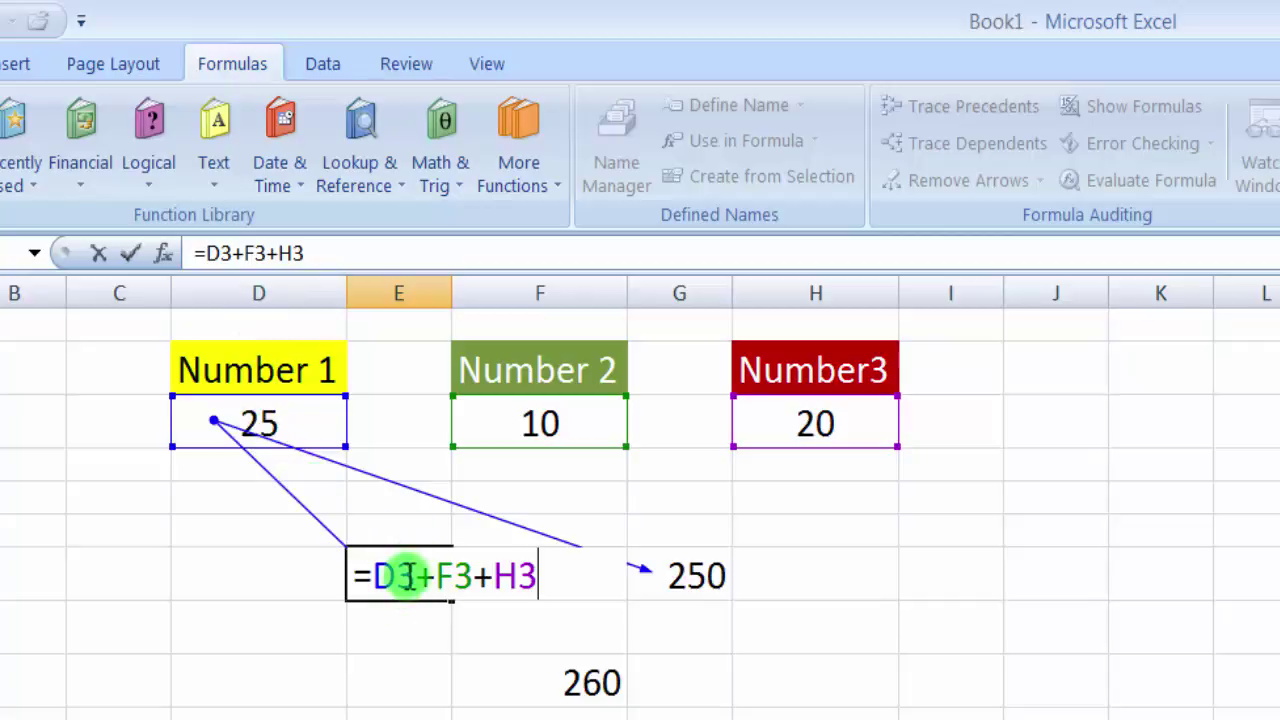
{"action": "key", "text": "Escape"}
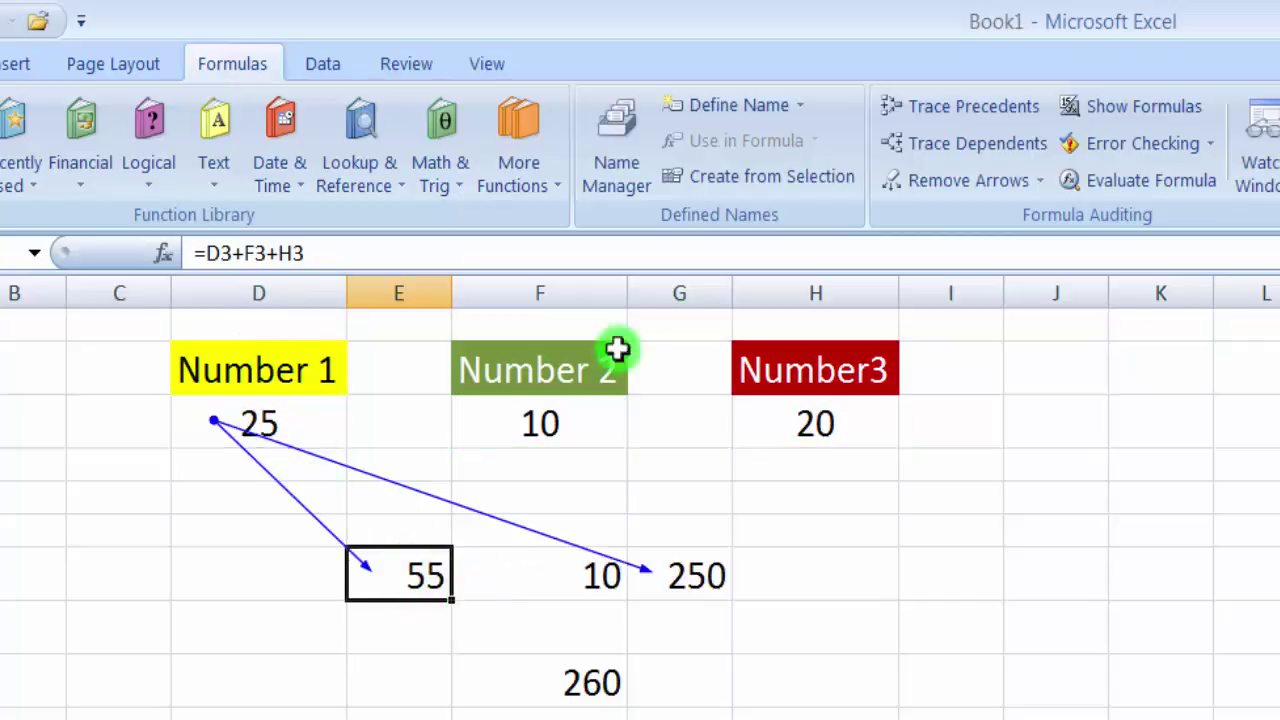
{"action": "left_click", "coordinate": [958, 186]}
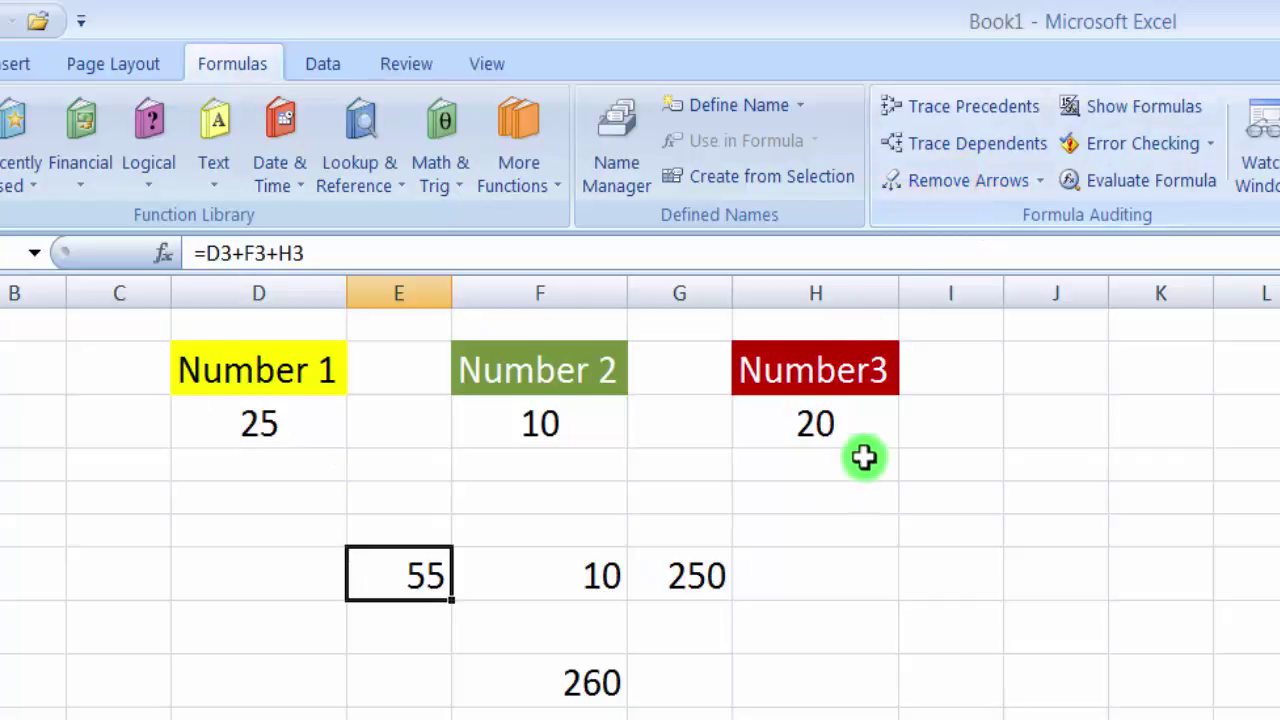
Trace the dependents of the Number 2 value in F3 and remove the tracer arrows
{"action": "left_click", "coordinate": [578, 582]}
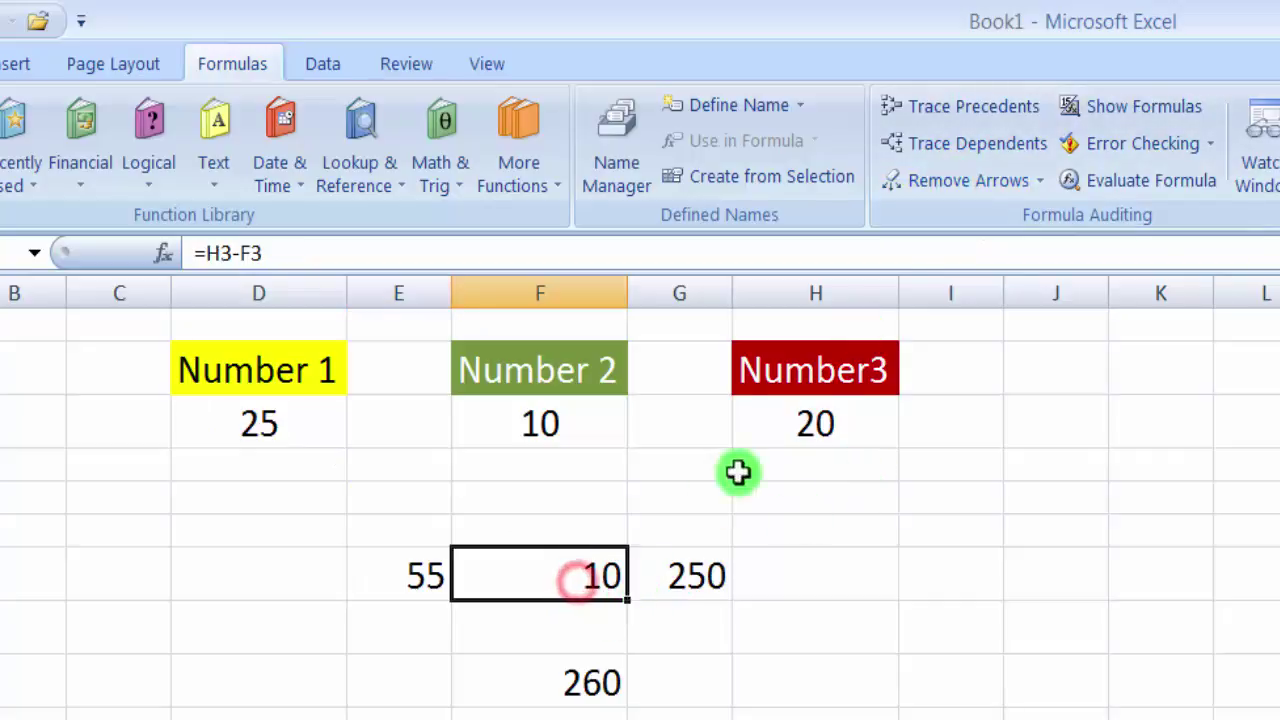
{"action": "left_click", "coordinate": [517, 420]}
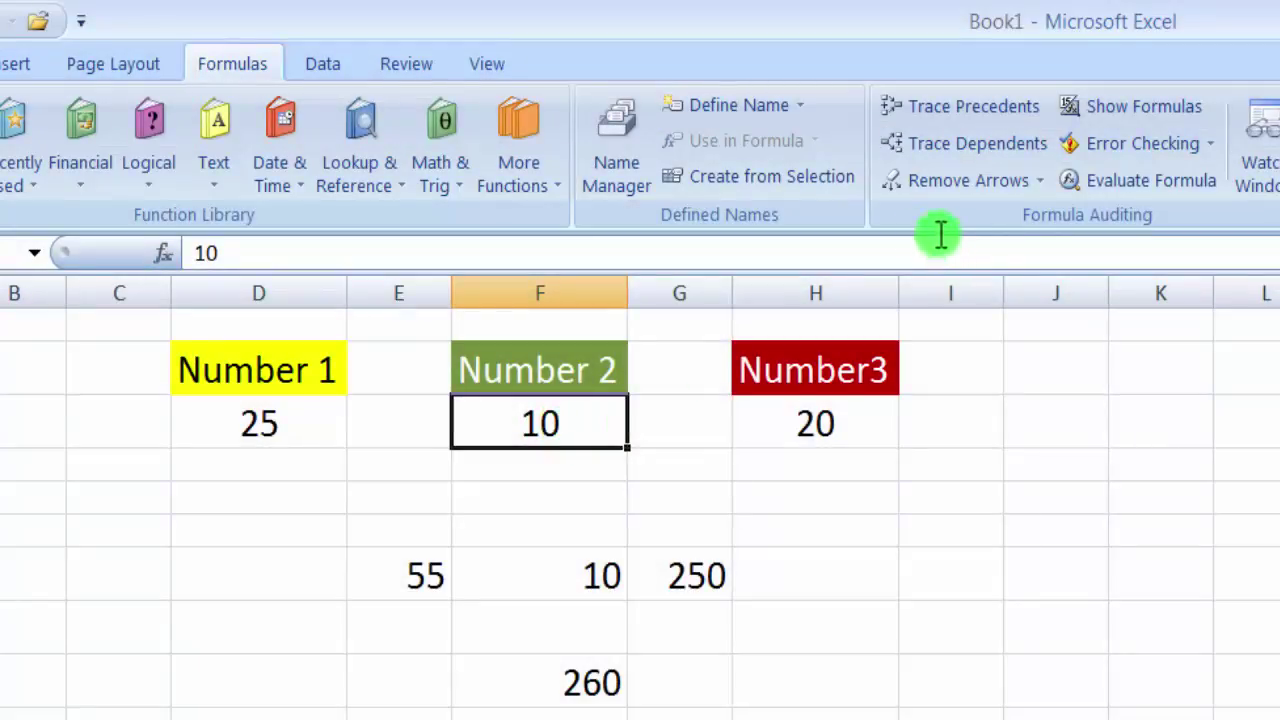
{"action": "left_click", "coordinate": [951, 143]}
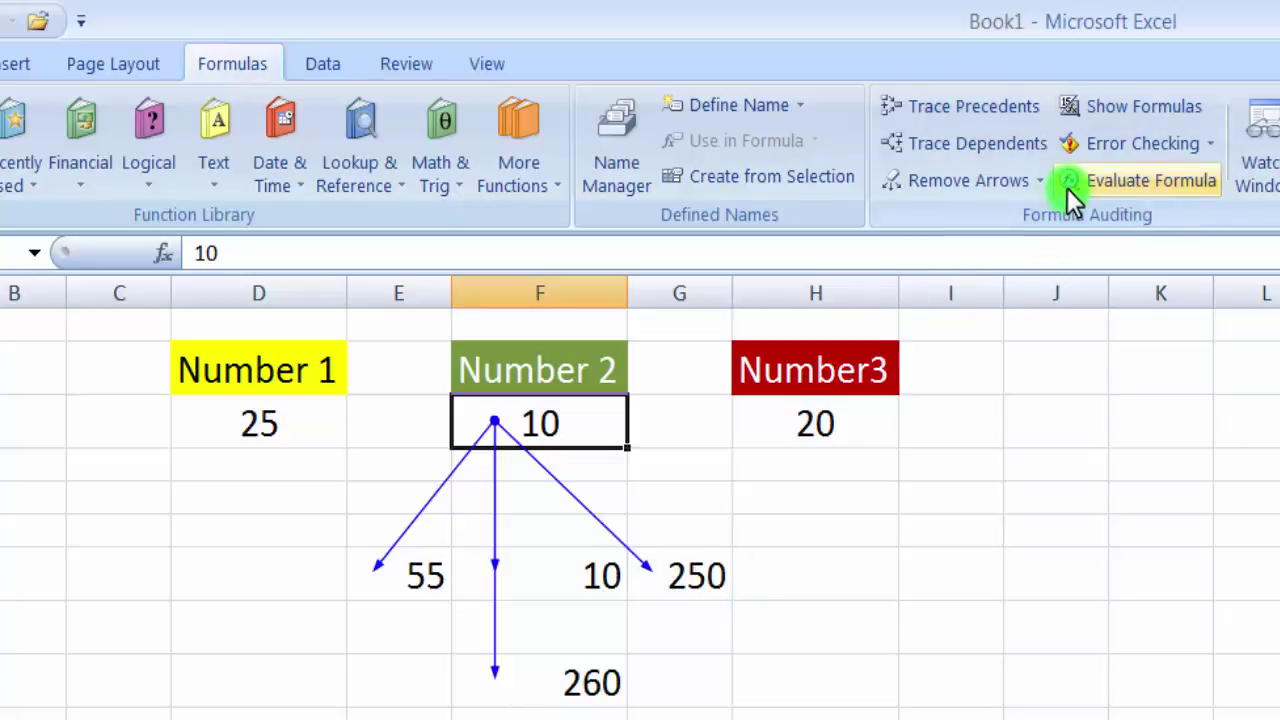
{"action": "left_click", "coordinate": [961, 185]}
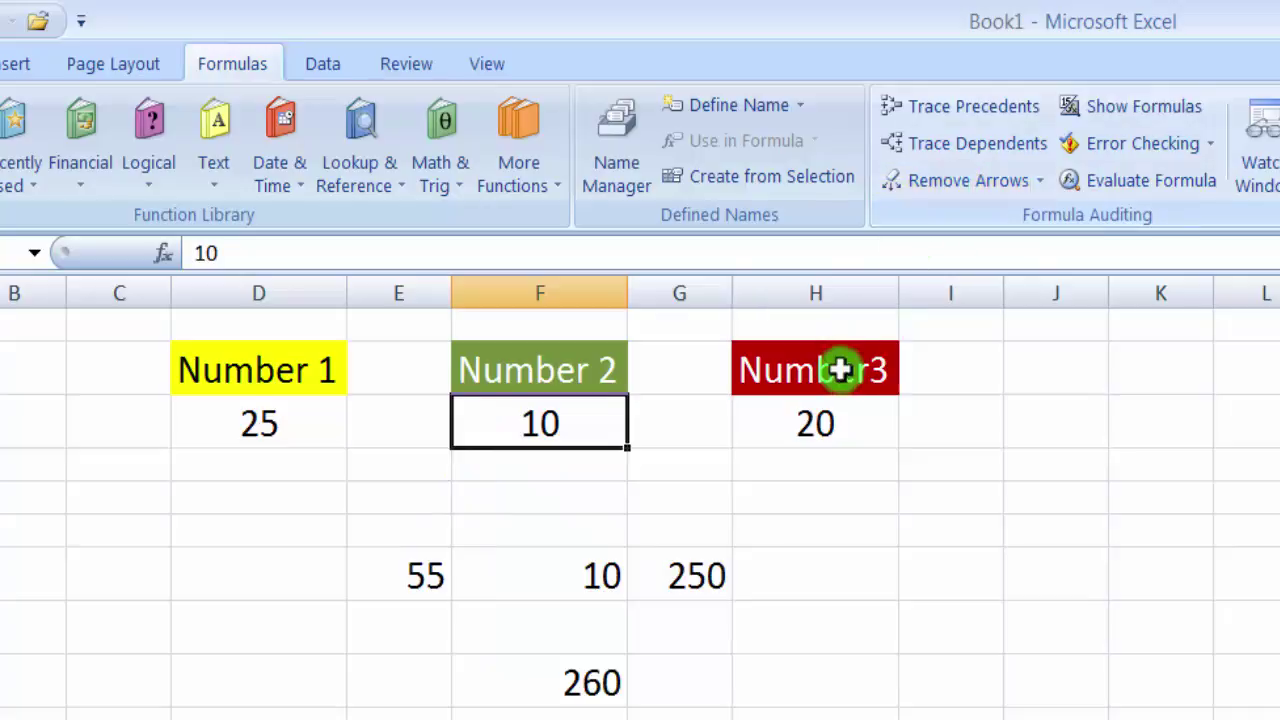
Trace the dependents of the Number3 value in H3, check the formulas in F7 and E7, and remove all arrows
{"action": "left_click", "coordinate": [815, 424]}
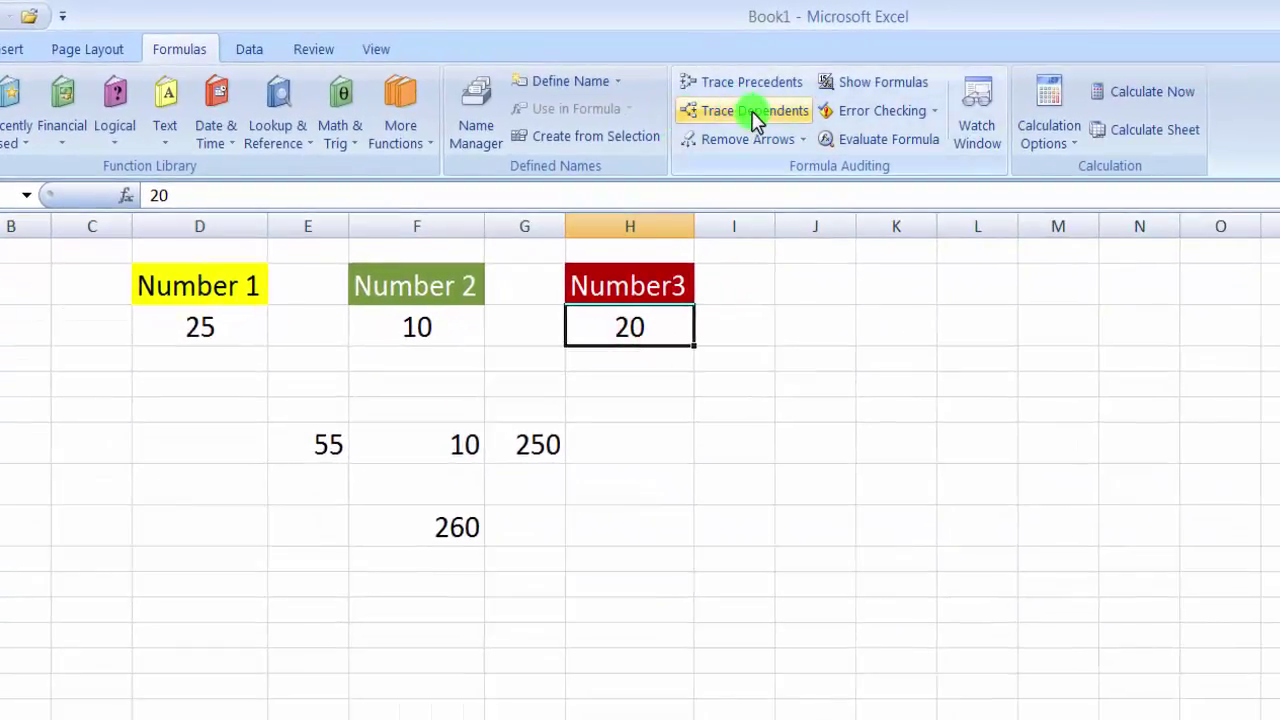
{"action": "left_click", "coordinate": [754, 114]}
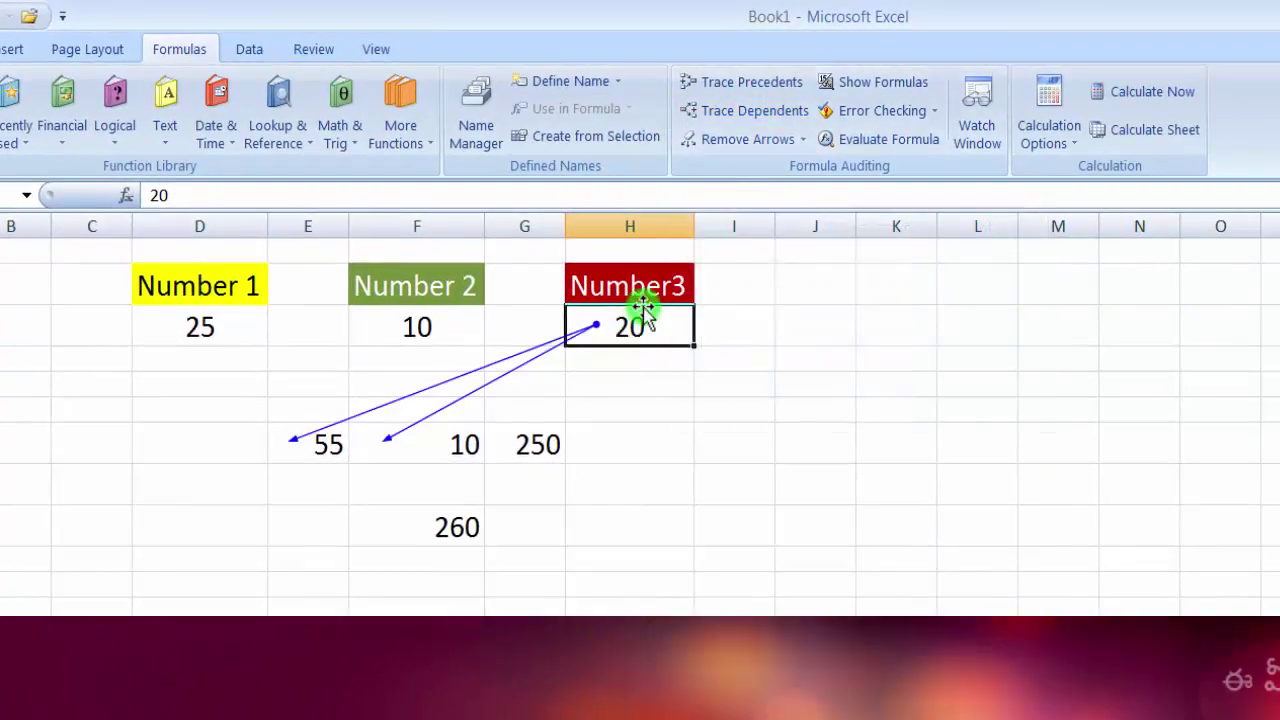
{"action": "left_click", "coordinate": [411, 445]}
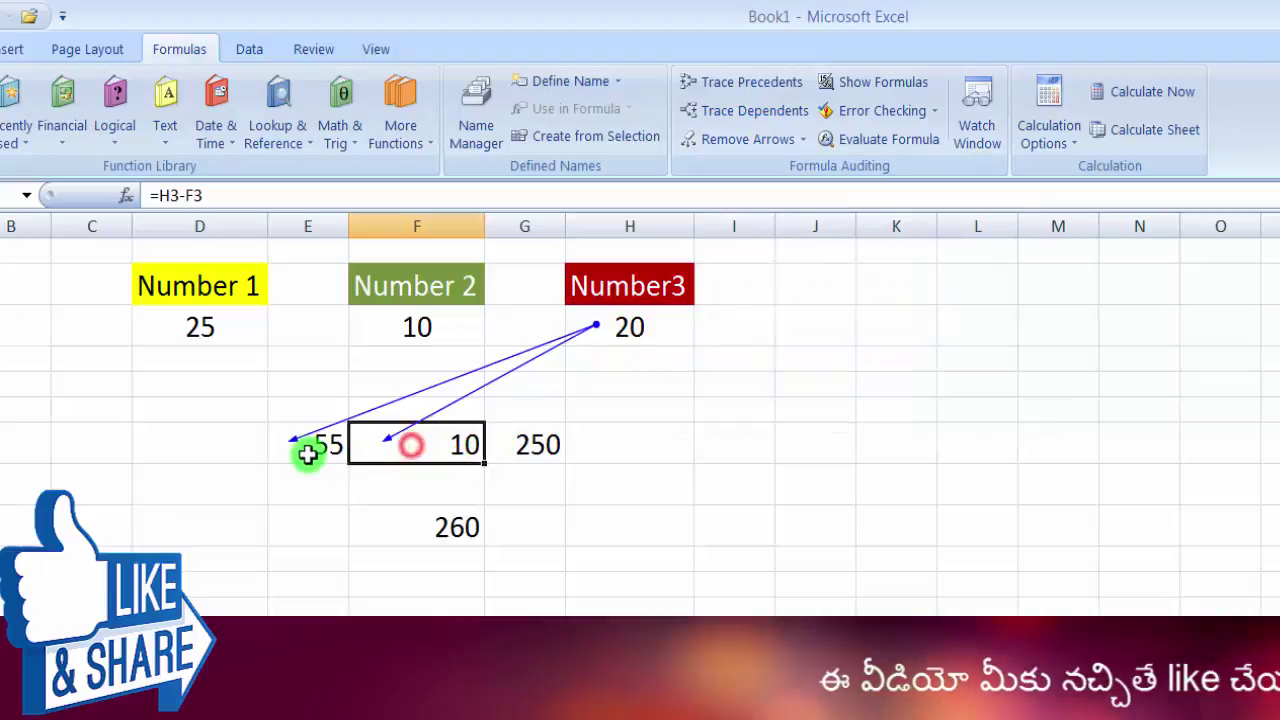
{"action": "left_click", "coordinate": [308, 450]}
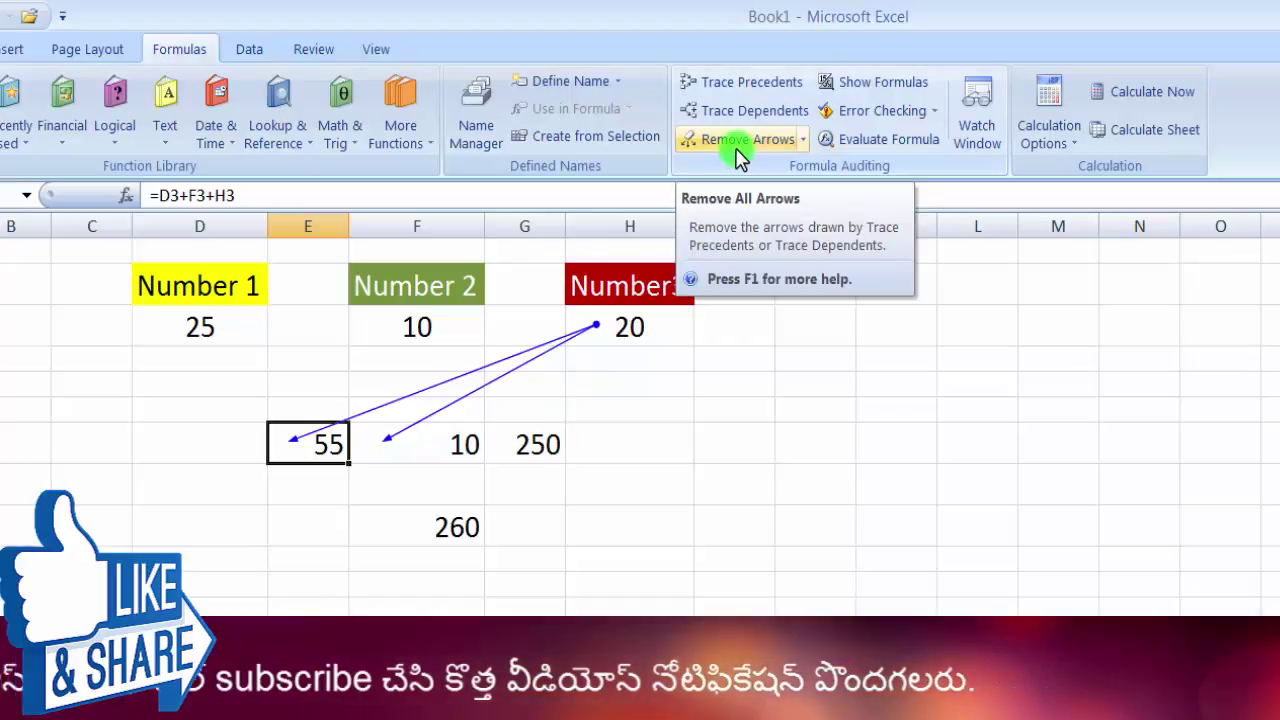
{"action": "left_click", "coordinate": [803, 140]}
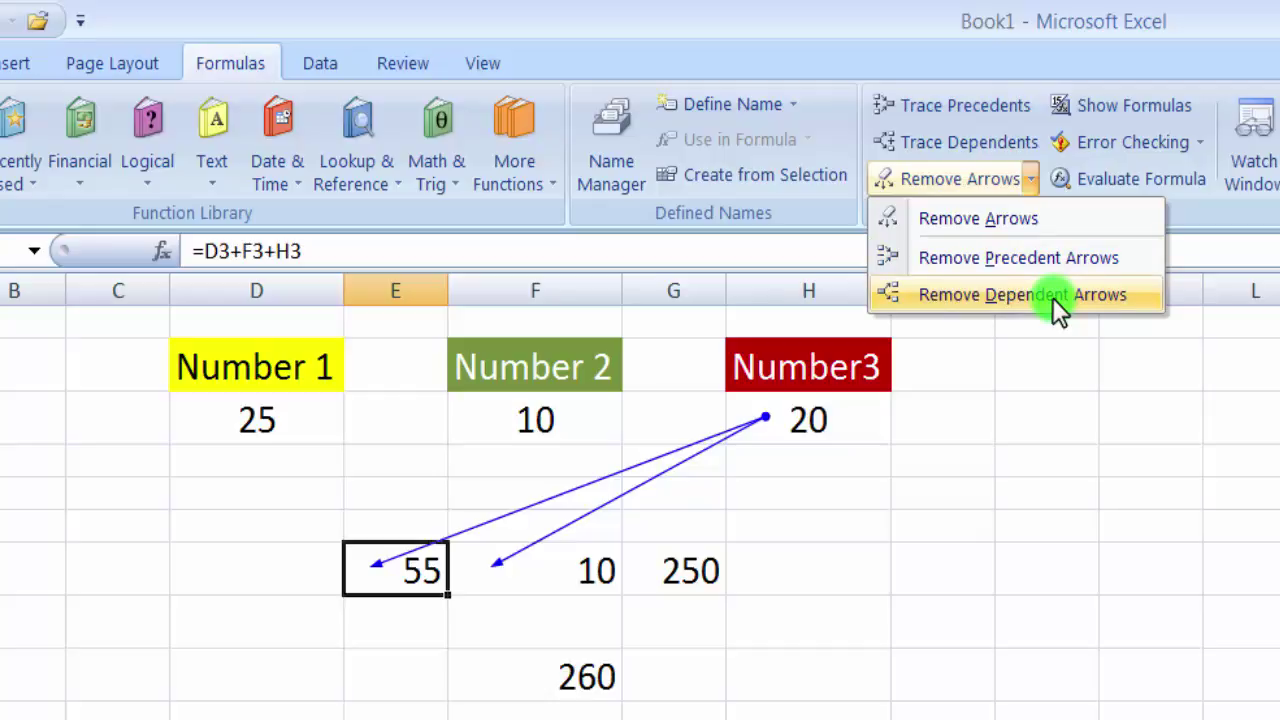
{"action": "left_click", "coordinate": [956, 222]}
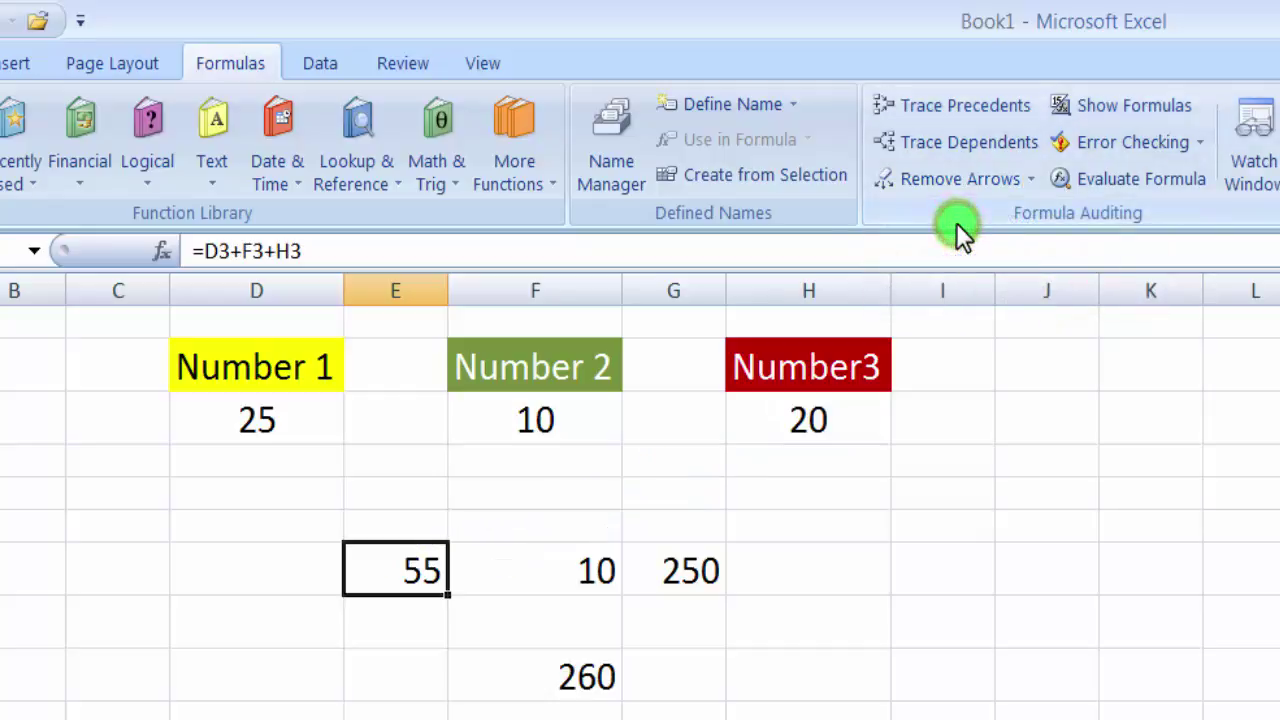
{"action": "left_click", "coordinate": [234, 388]}
{"action": "left_click_drag", "start_coordinate": [234, 392], "coordinate": [760, 637]}
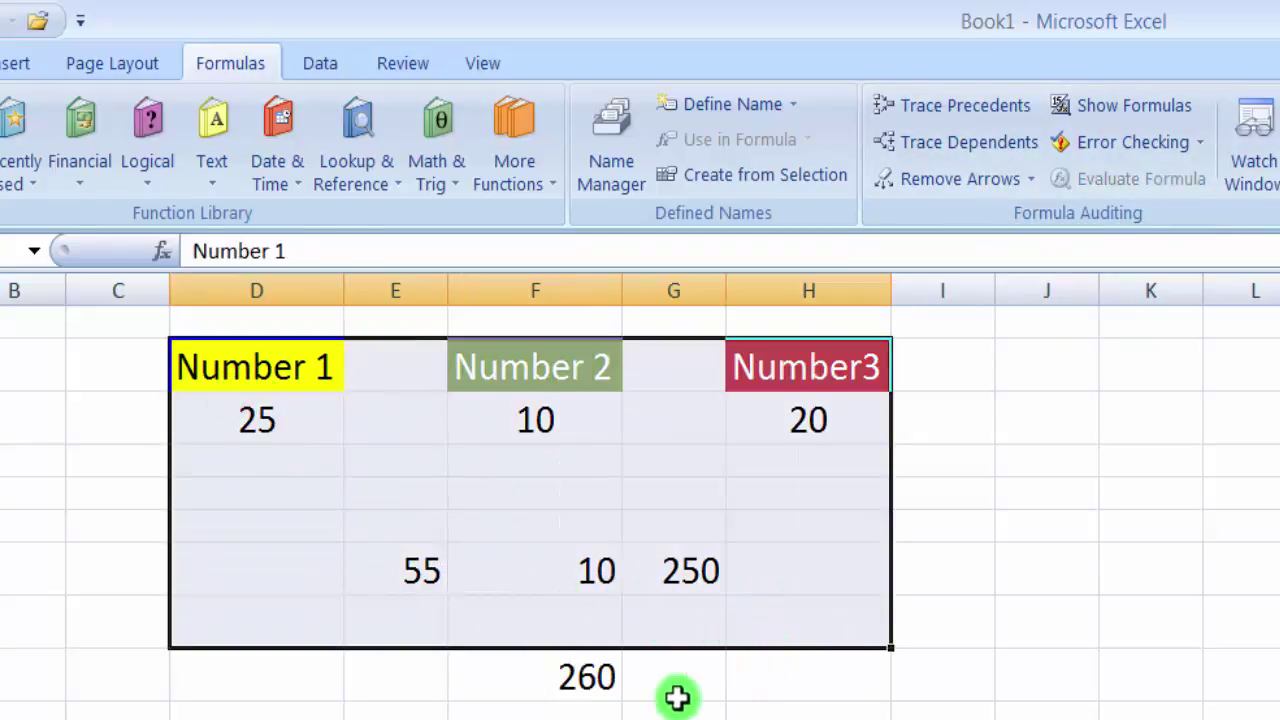
{"action": "left_click", "coordinate": [648, 718]}
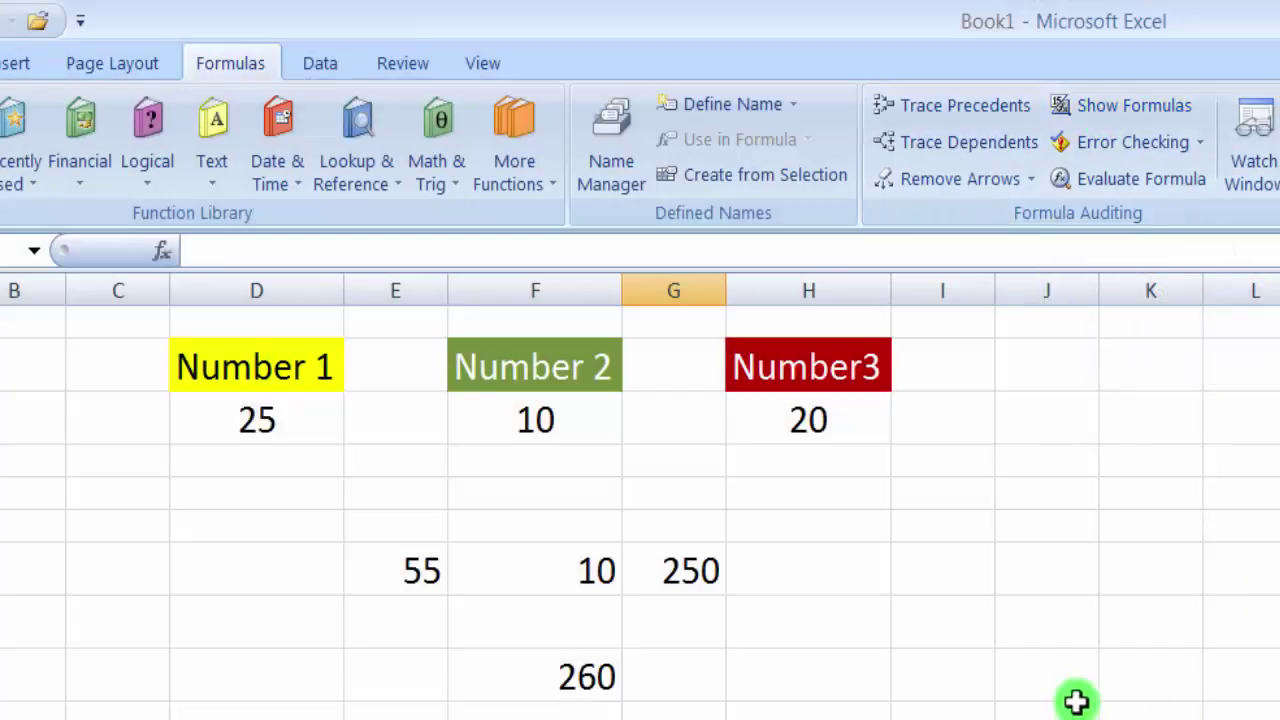
{"action": "left_click", "coordinate": [800, 717]}
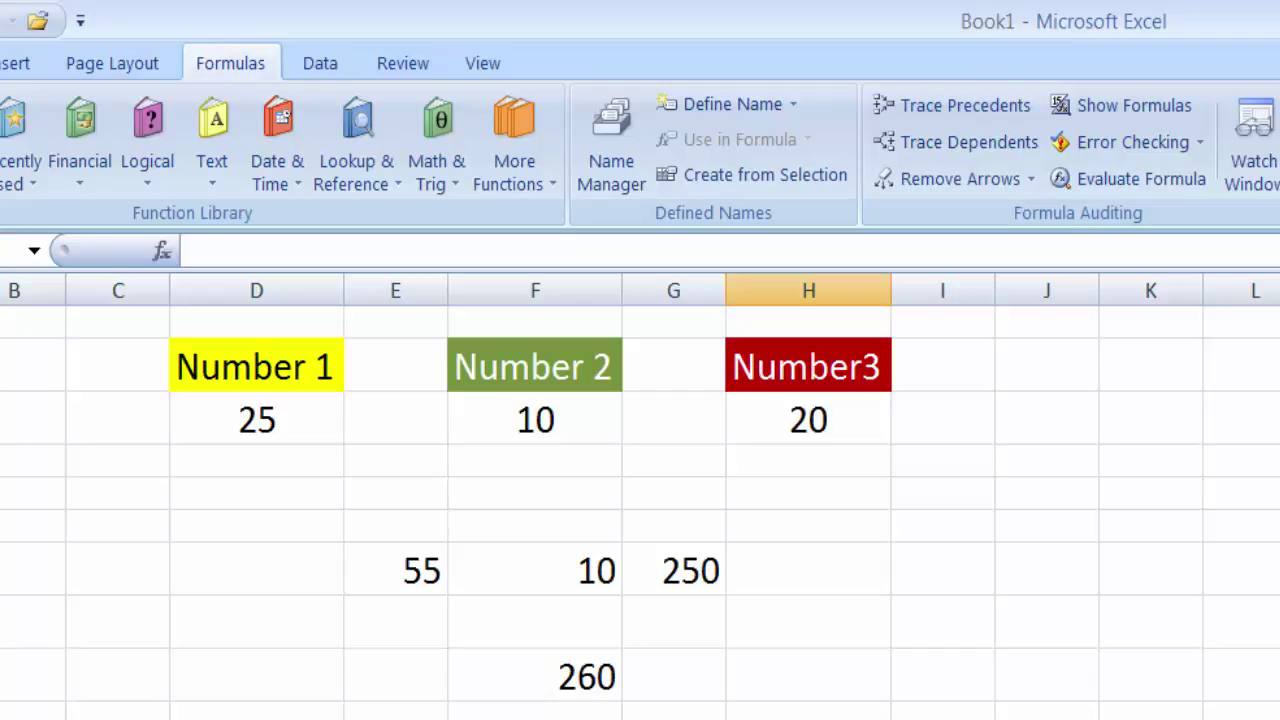
Review the formulas behind the results in E7, F7, G7 and F9, and examine the cell references used in E7
{"action": "left_click_drag", "start_coordinate": [337, 576], "coordinate": [803, 677]}
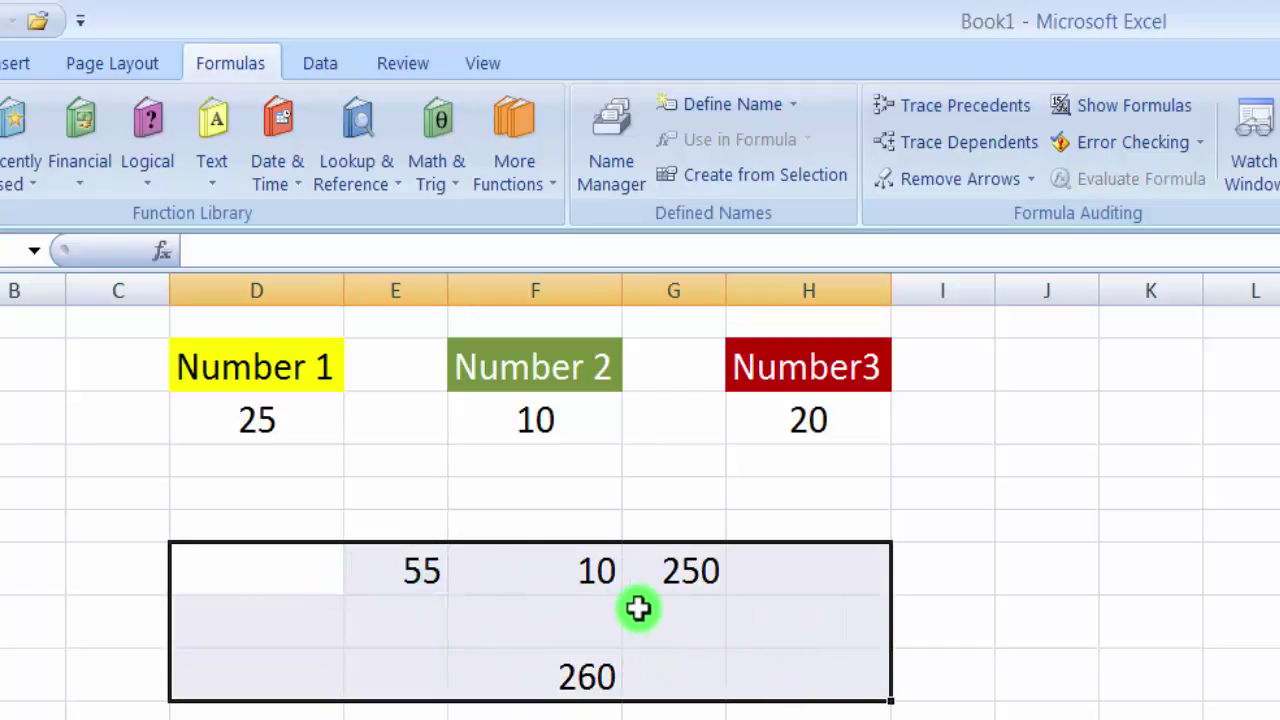
{"action": "left_click", "coordinate": [415, 575]}
{"action": "left_click", "coordinate": [574, 570]}
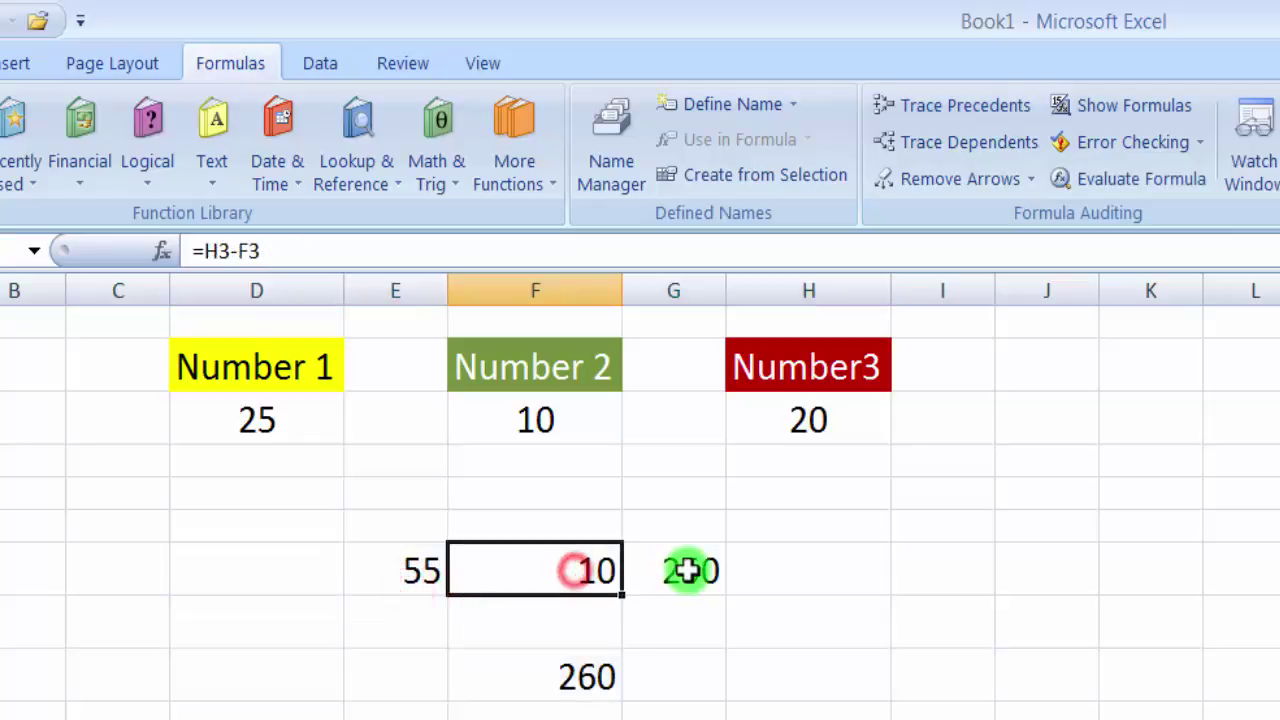
{"action": "left_click", "coordinate": [688, 571]}
{"action": "left_click", "coordinate": [582, 676]}
{"action": "left_click", "coordinate": [412, 572]}
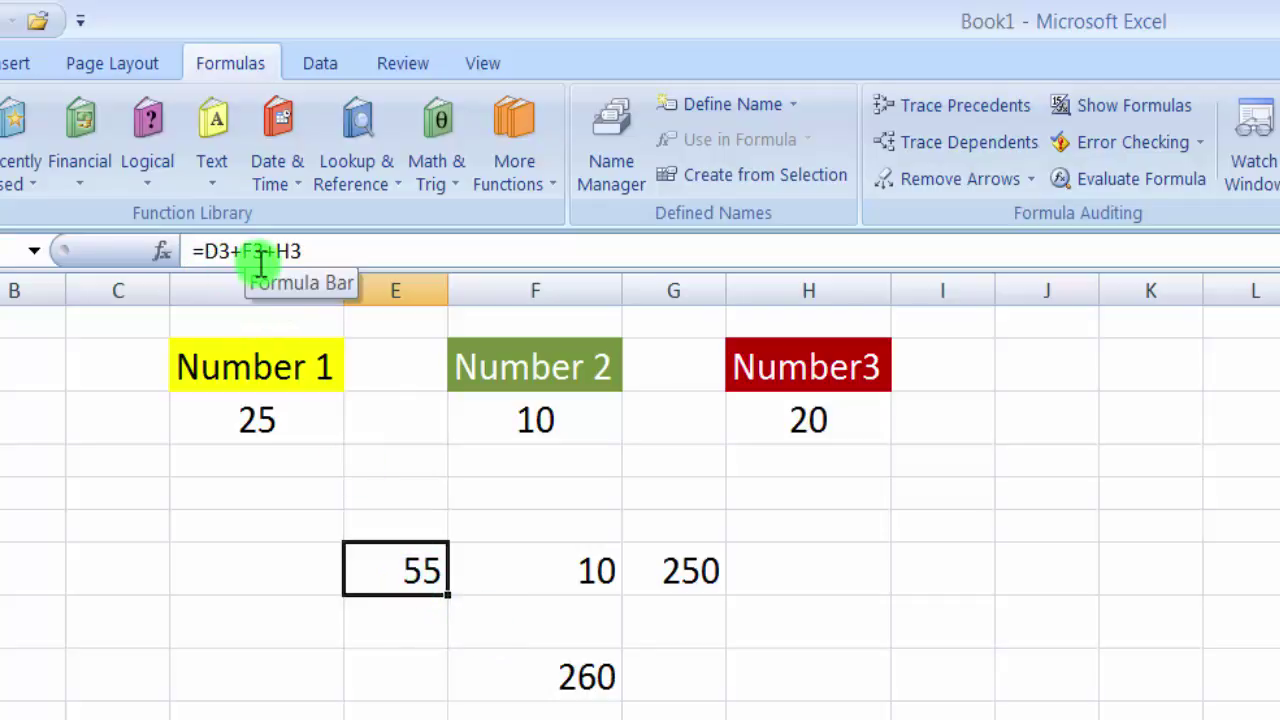
{"action": "double_click", "coordinate": [430, 548]}
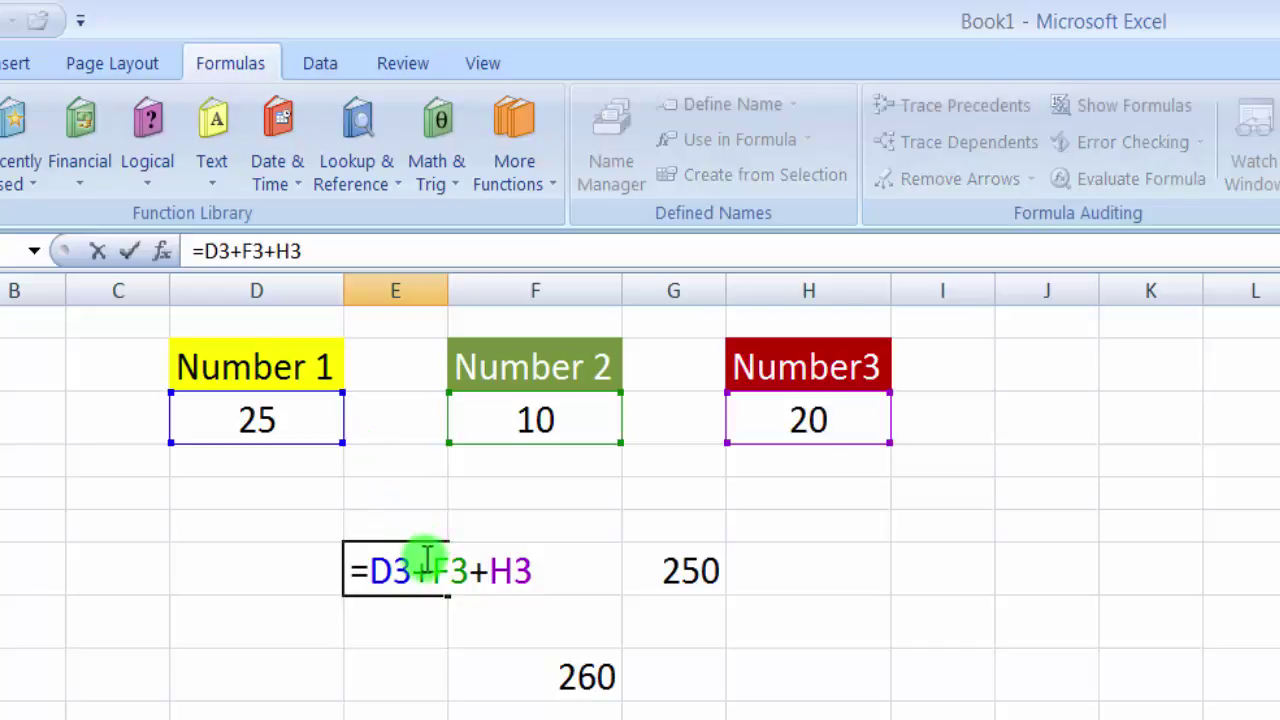
{"action": "left_click_drag", "start_coordinate": [378, 571], "coordinate": [524, 566]}
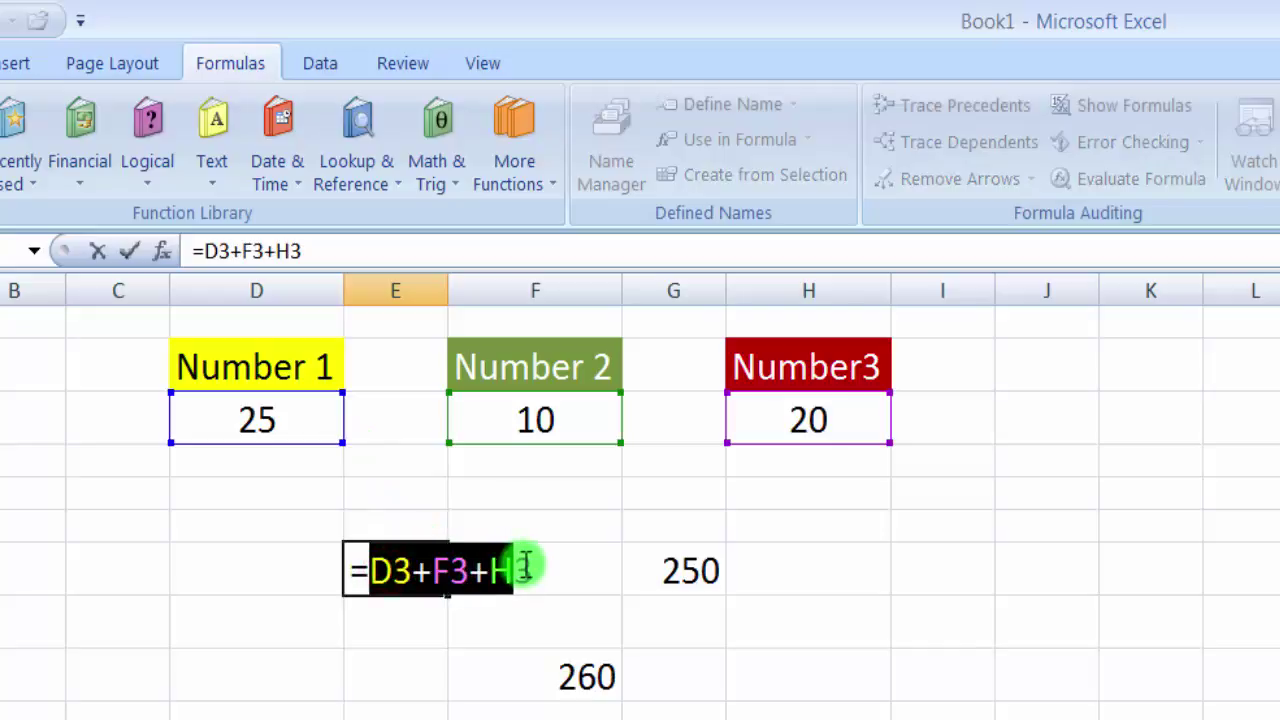
{"action": "key", "text": "Escape"}
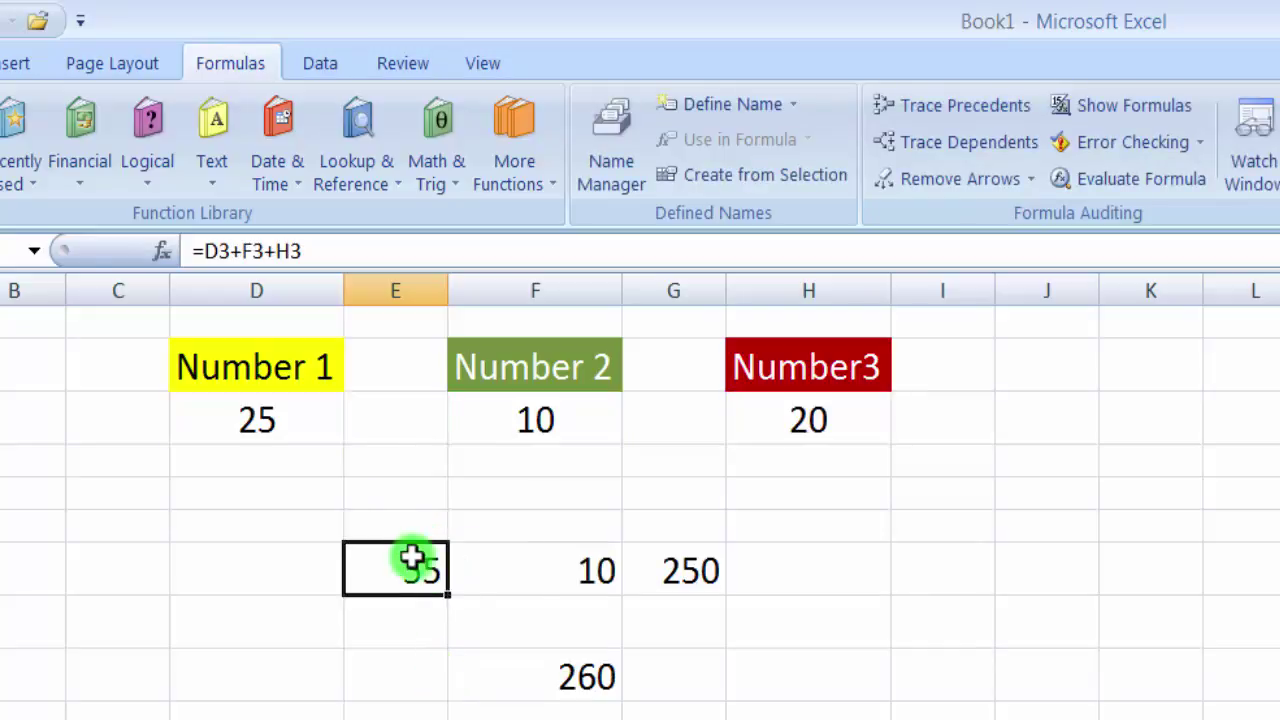
Select the range D2:H9 and display the worksheet's formulas instead of their results with Show Formulas
{"action": "left_click_drag", "start_coordinate": [405, 579], "coordinate": [666, 658]}
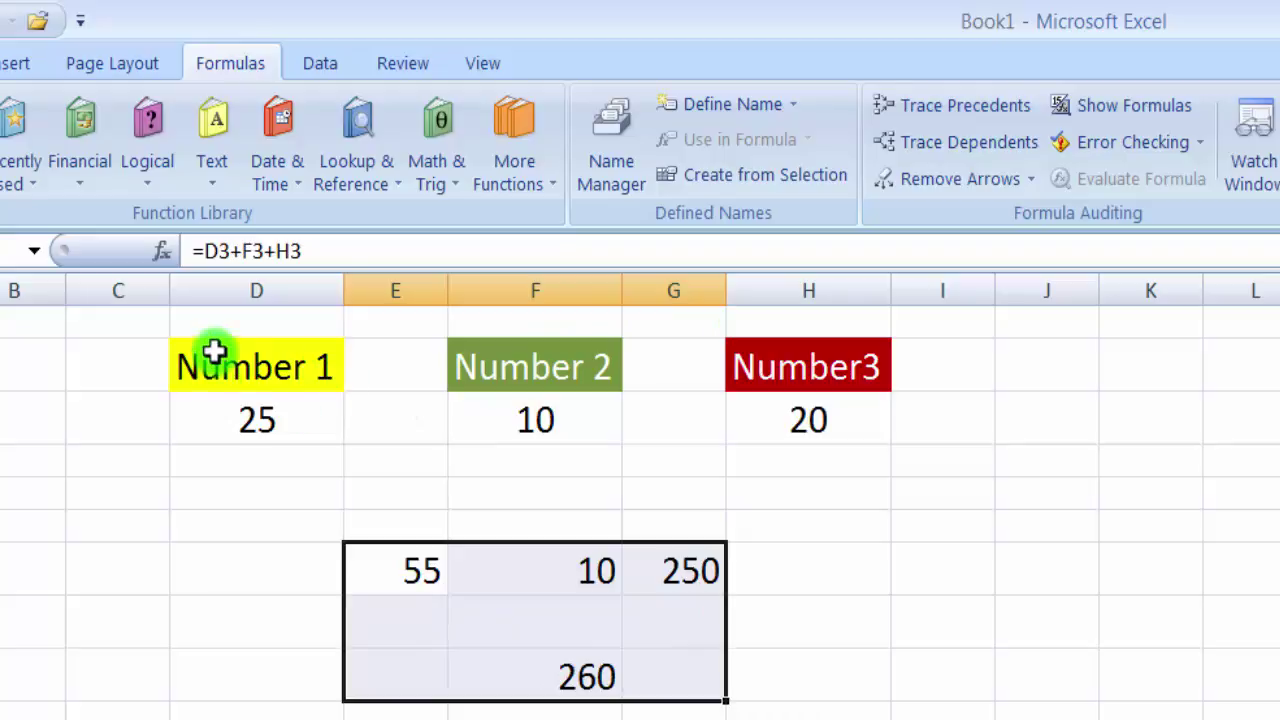
{"action": "left_click_drag", "start_coordinate": [215, 350], "coordinate": [814, 666]}
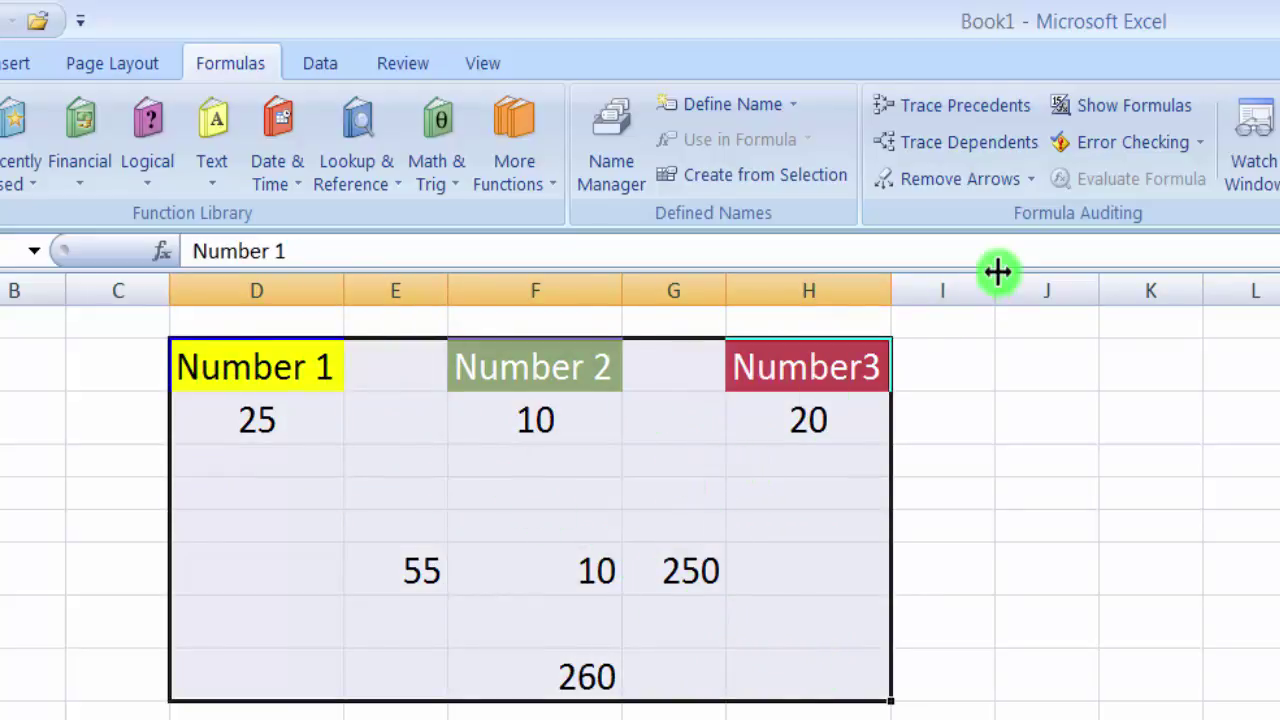
{"action": "left_click", "coordinate": [1110, 105]}
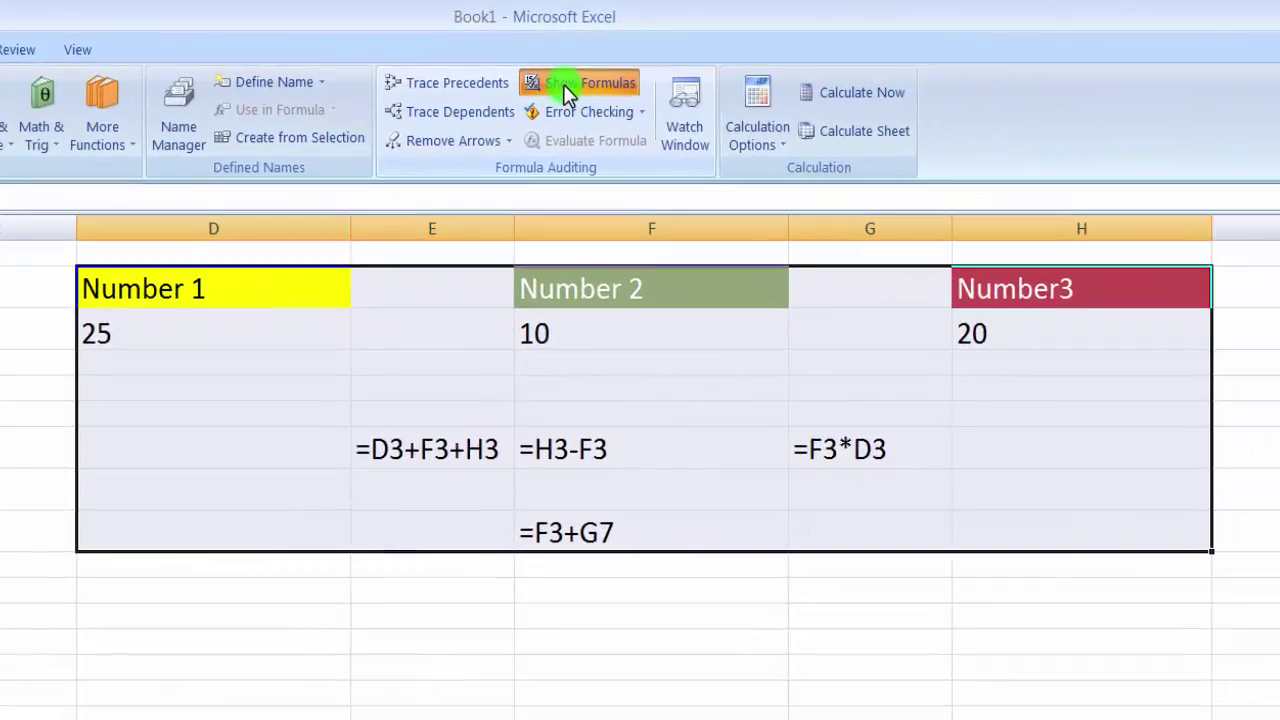
Examine the input values in D3, F3 and H3 and the displayed formulas in E7, F7, G7 and F9
{"action": "left_click", "coordinate": [688, 668]}
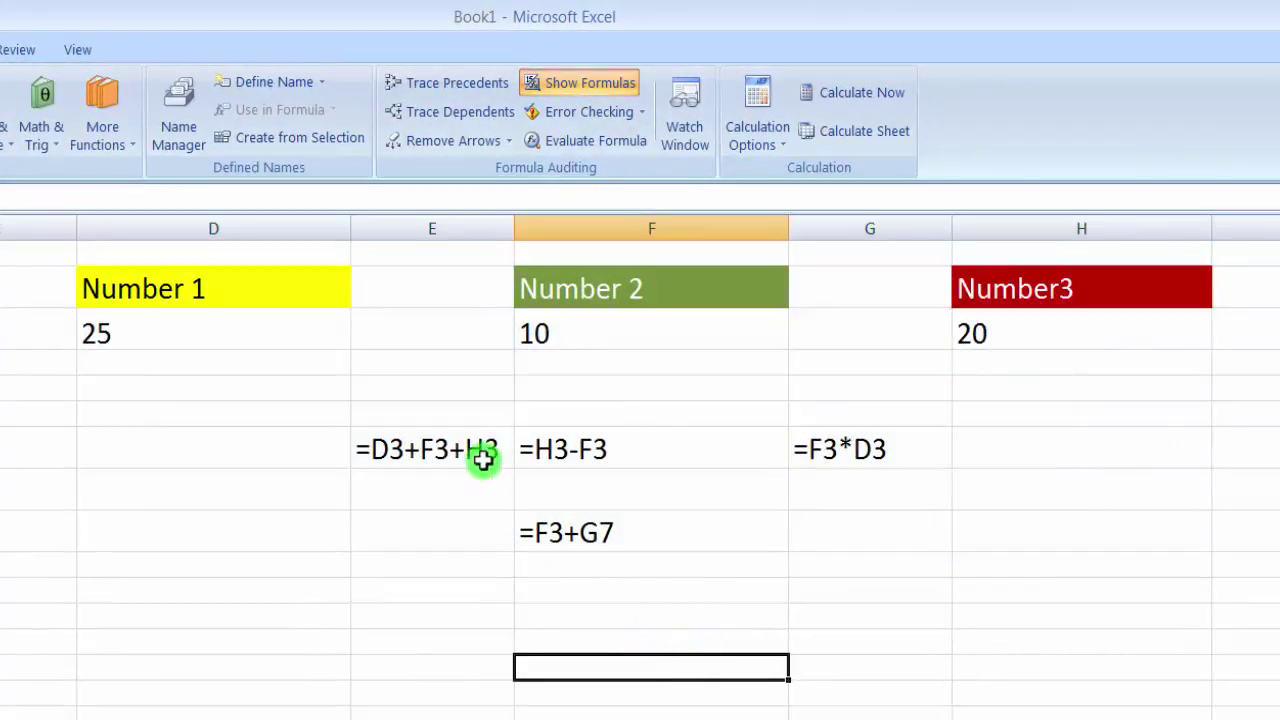
{"action": "left_click", "coordinate": [211, 339]}
{"action": "left_click", "coordinate": [649, 329]}
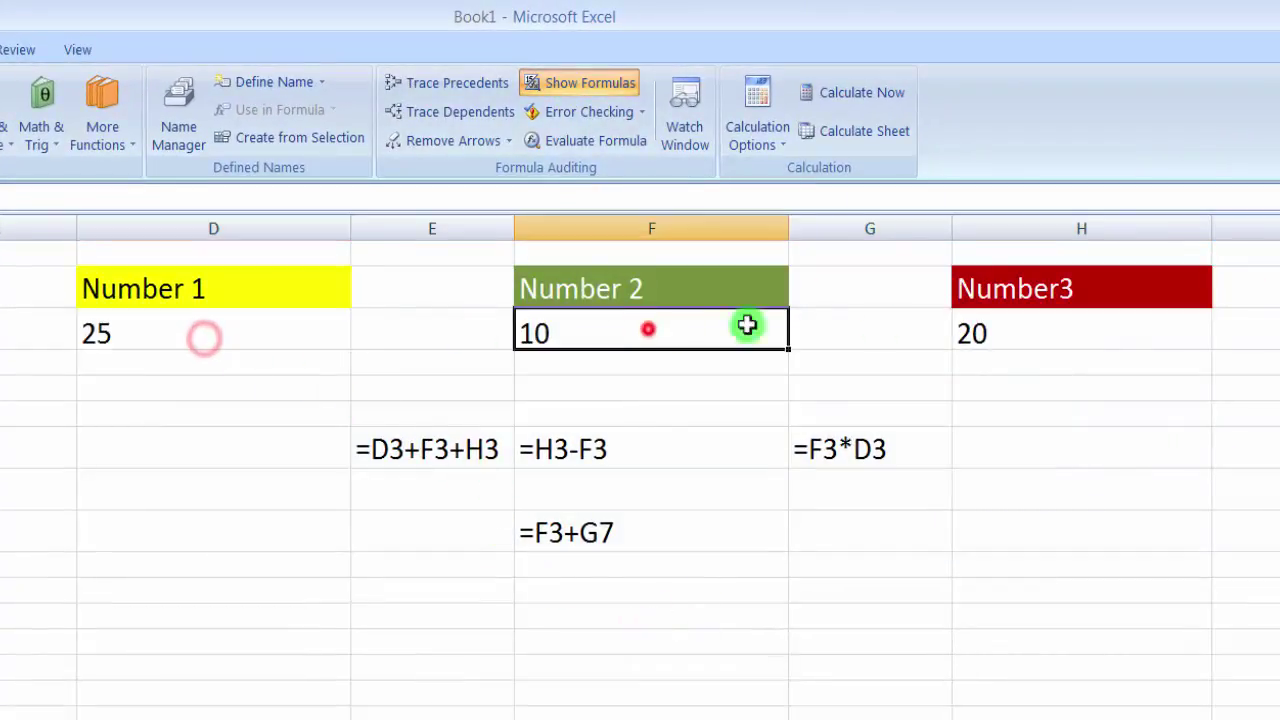
{"action": "left_click", "coordinate": [1036, 333]}
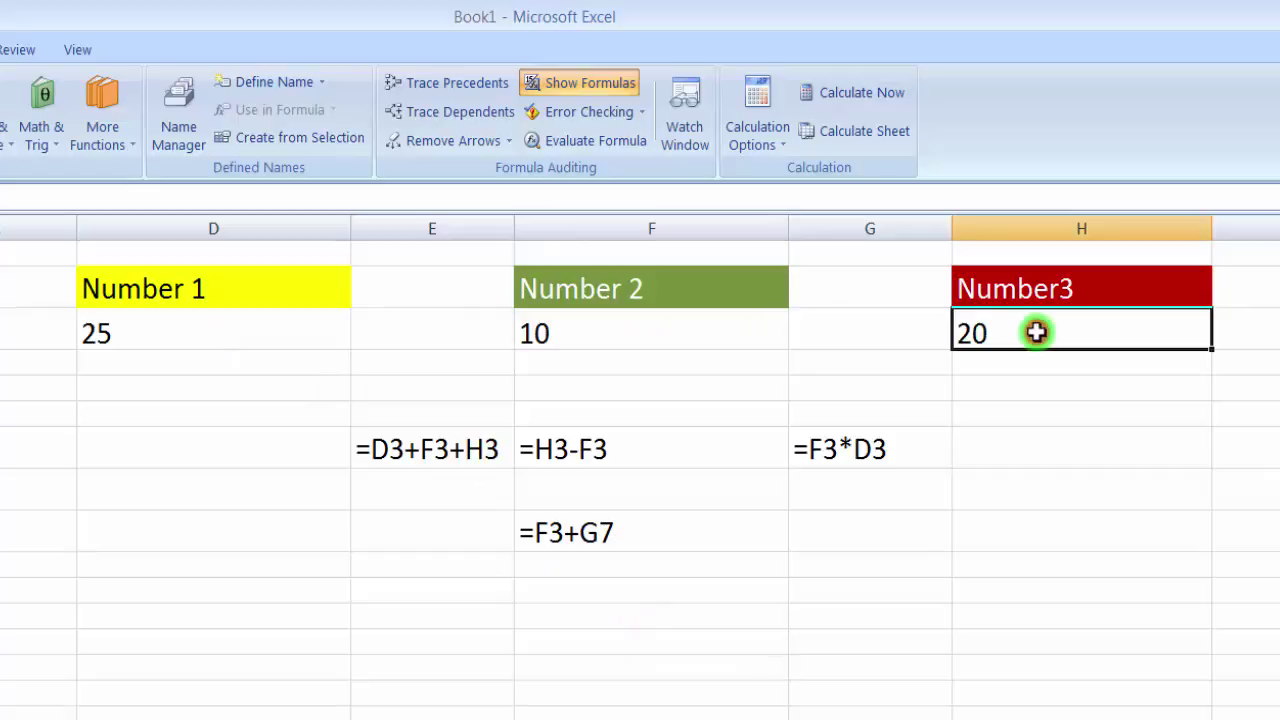
{"action": "left_click", "coordinate": [420, 462]}
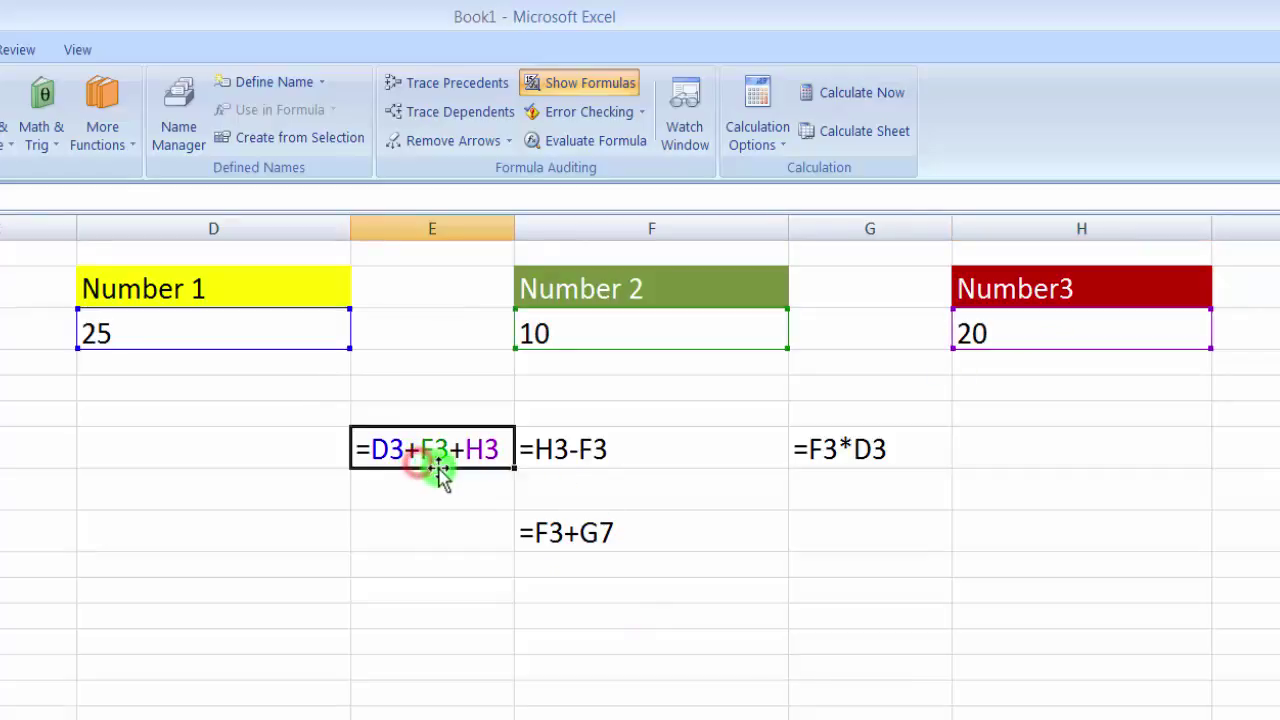
{"action": "left_click", "coordinate": [585, 450]}
{"action": "left_click", "coordinate": [834, 447]}
{"action": "left_click", "coordinate": [634, 543]}
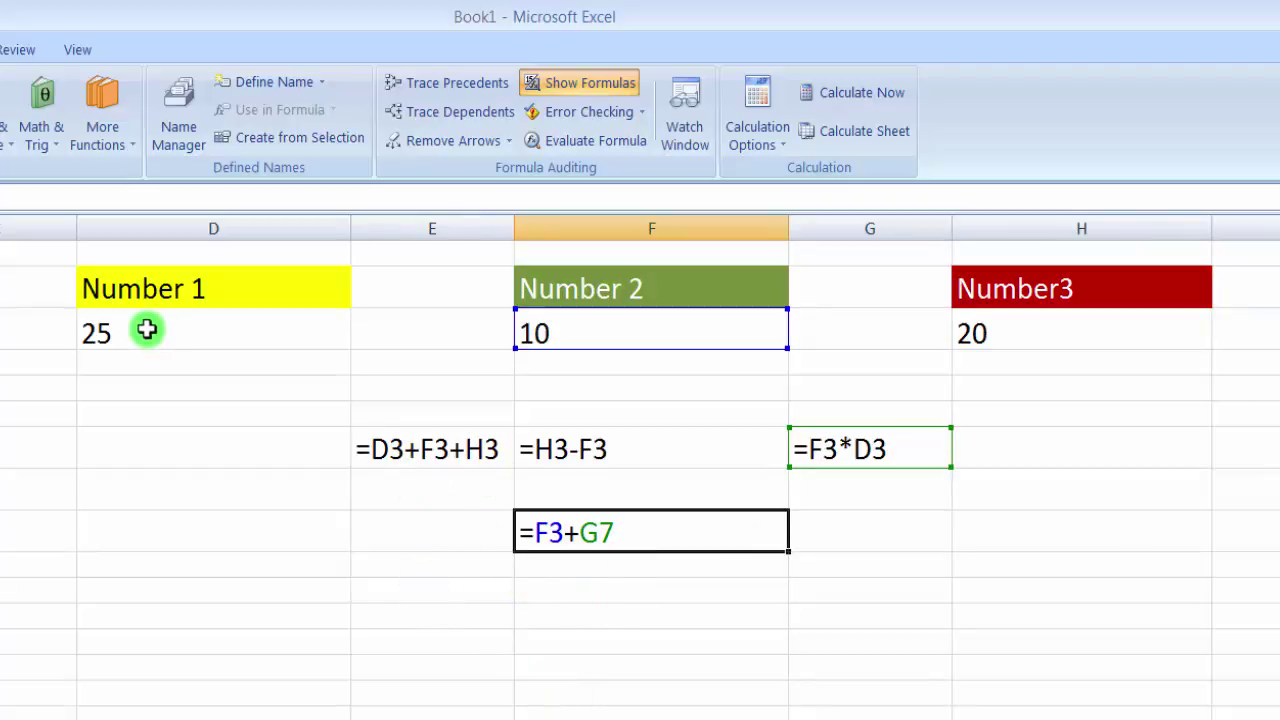
Turn off Show Formulas so the worksheet displays calculated results, and clear the range selection
{"action": "left_click_drag", "start_coordinate": [160, 292], "coordinate": [1005, 528]}
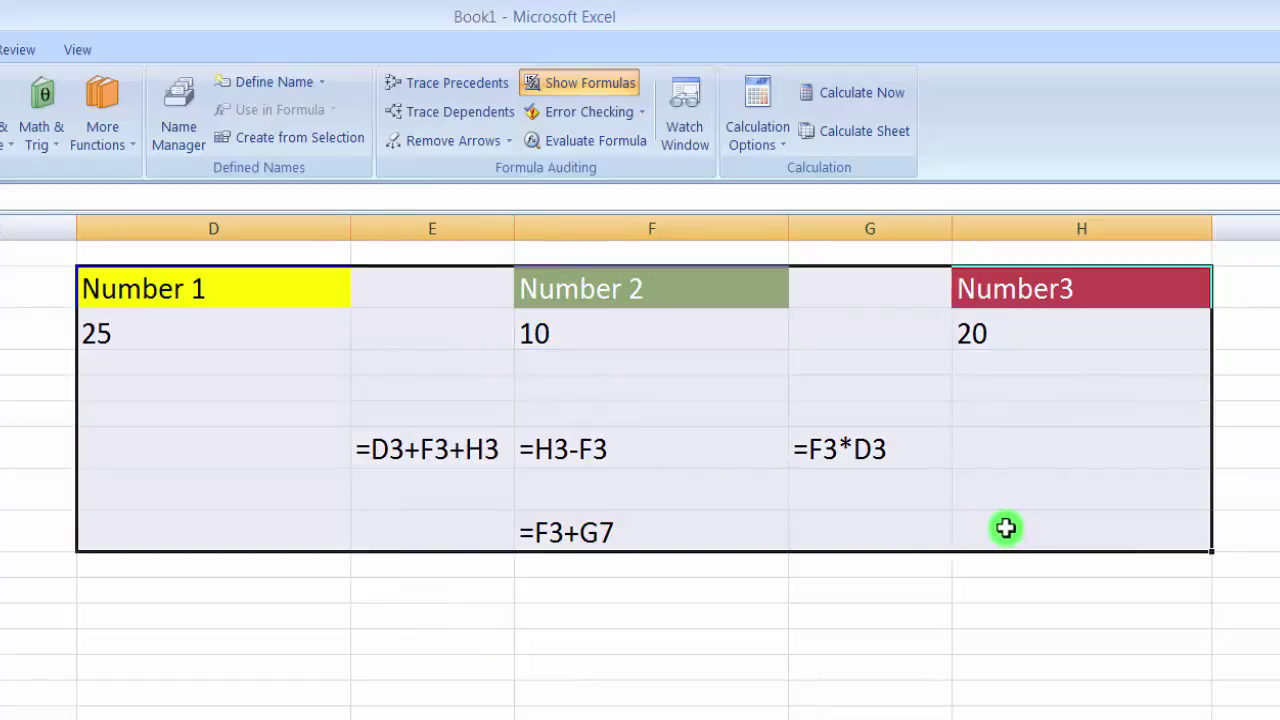
{"action": "left_click", "coordinate": [566, 88]}
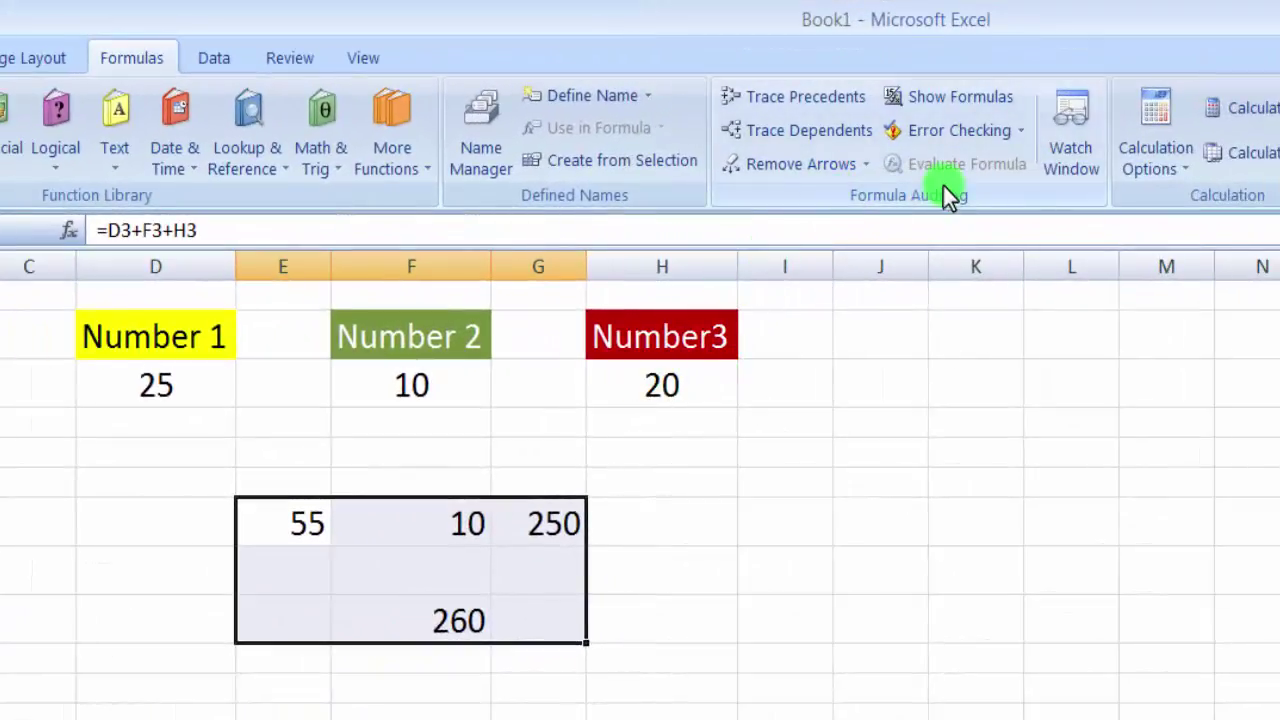
{"action": "left_click", "coordinate": [903, 460]}
Open Evaluate Formula for the Number 1 heading in D2 and move the dialog below the input values
{"action": "left_click", "coordinate": [200, 345]}
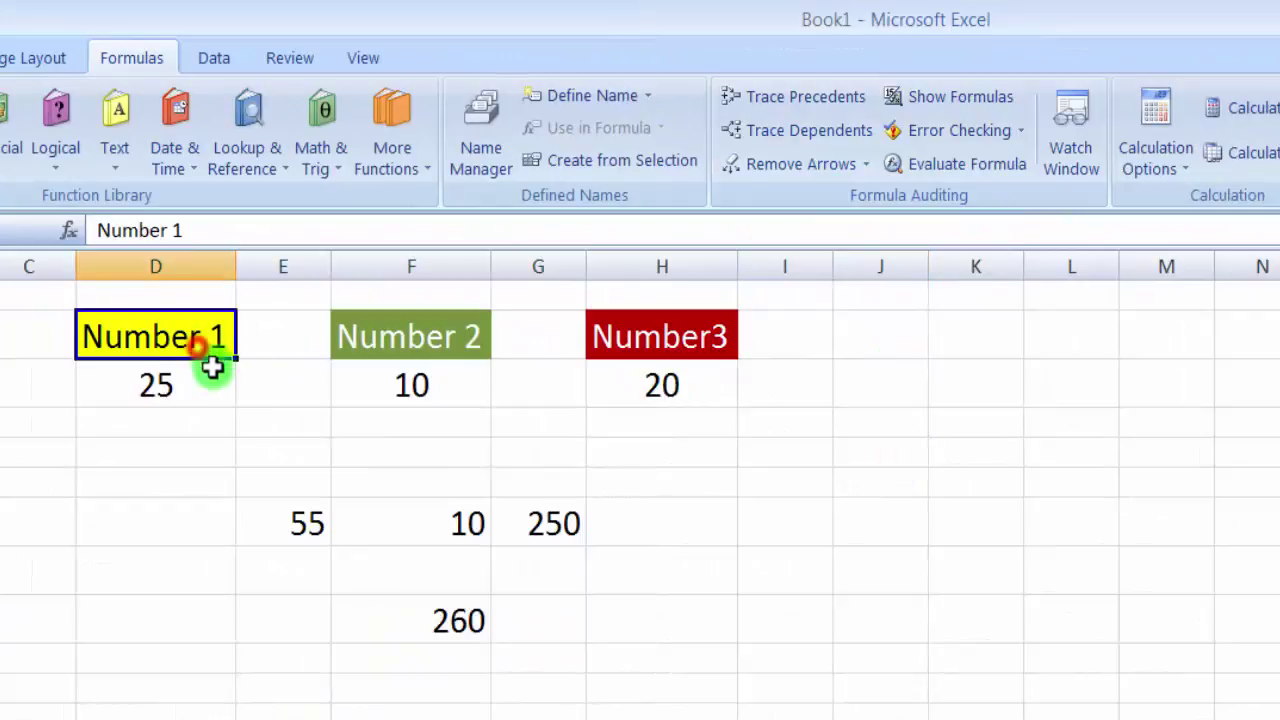
{"action": "left_click", "coordinate": [190, 378]}
{"action": "left_click", "coordinate": [186, 350]}
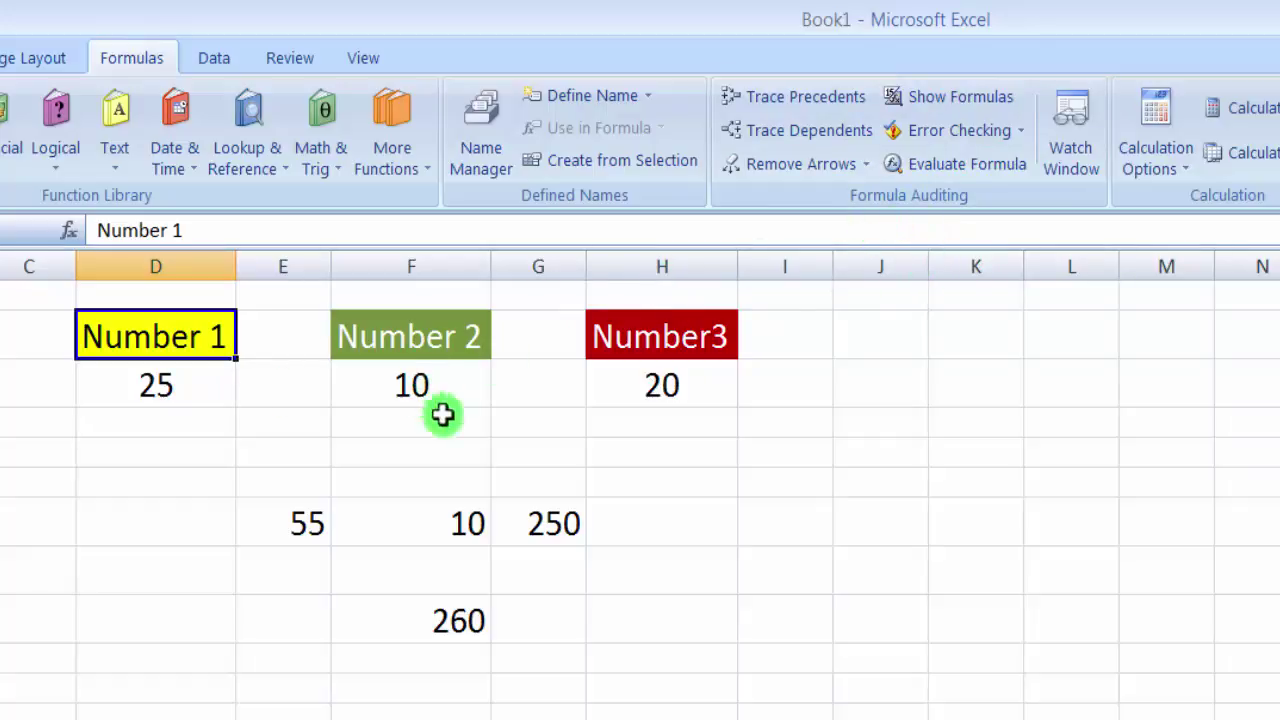
{"action": "left_click", "coordinate": [976, 167]}
{"action": "left_click_drag", "start_coordinate": [887, 394], "coordinate": [271, 508]}
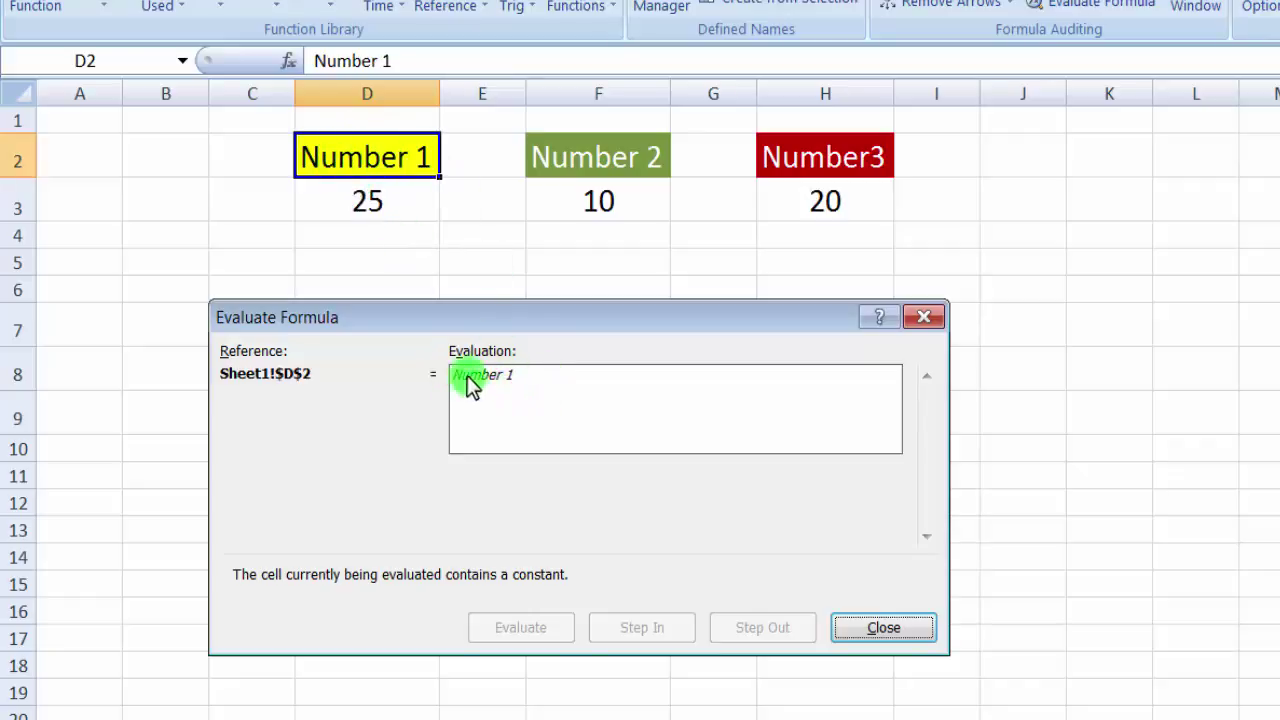
Close the evaluation of D2, view the Number 1 value in D3 with Evaluate Formula, and close the dialog
{"action": "left_click", "coordinate": [856, 633]}
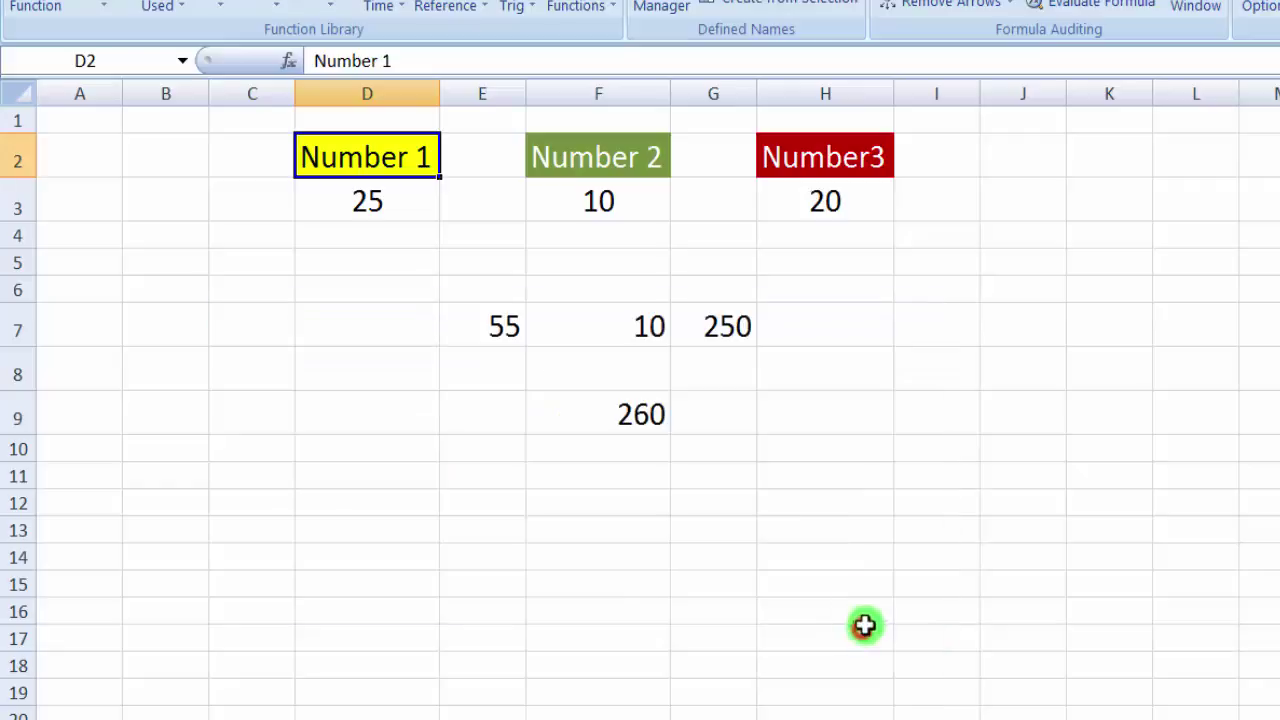
{"action": "left_click", "coordinate": [388, 208]}
{"action": "left_click", "coordinate": [1100, 7]}
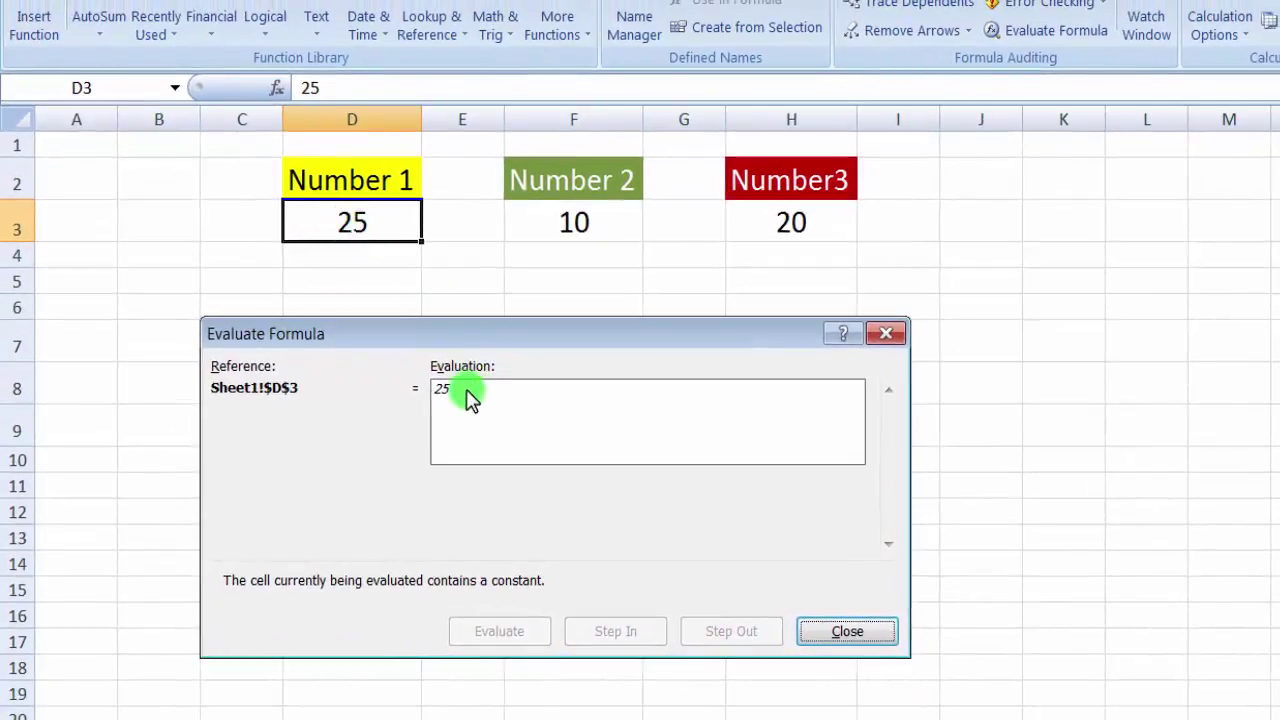
{"action": "left_click", "coordinate": [847, 631]}
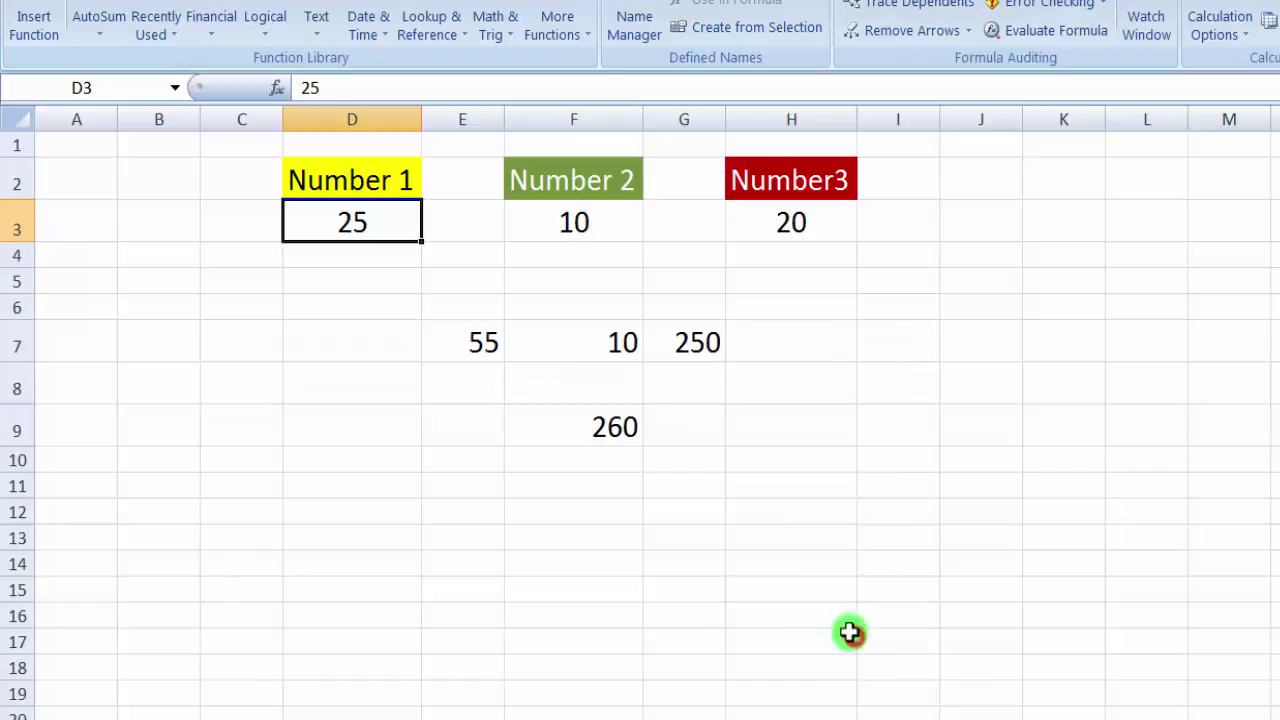
Open Evaluate Formula for the sum in E7 and move the dialog below row 7
{"action": "left_click", "coordinate": [469, 347]}
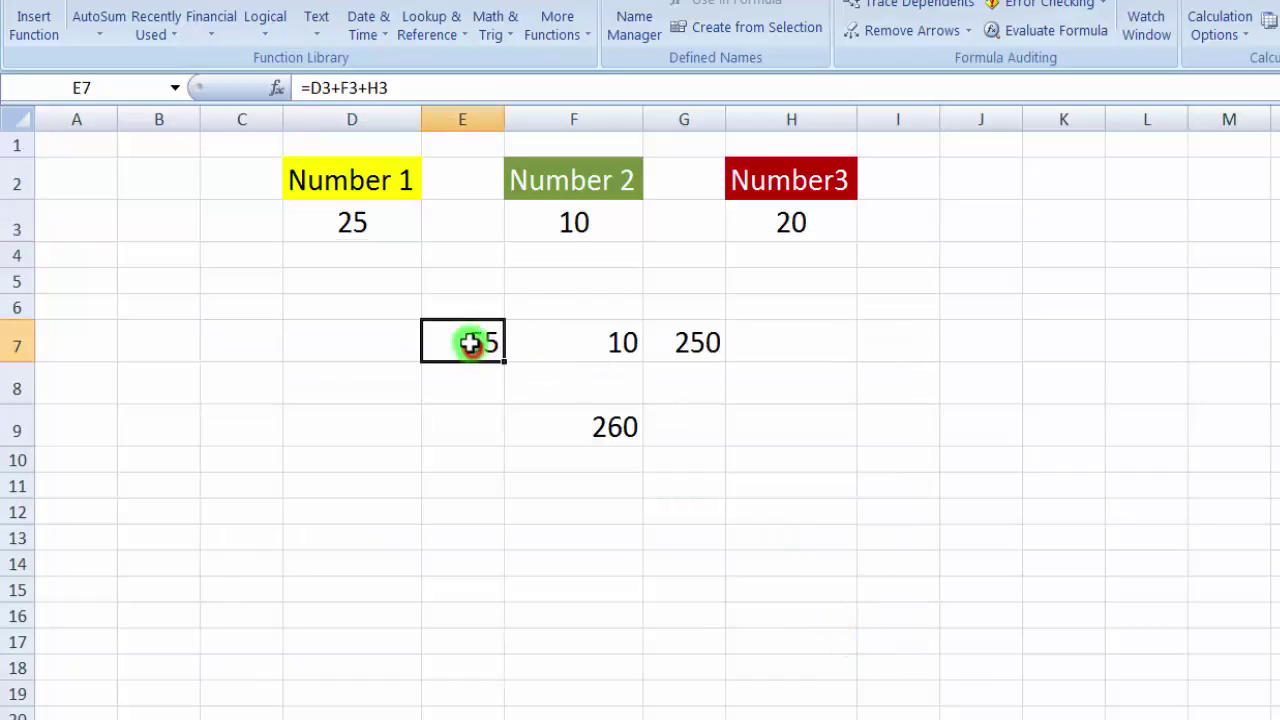
{"action": "left_click", "coordinate": [1050, 33]}
{"action": "left_click_drag", "start_coordinate": [602, 340], "coordinate": [600, 425]}
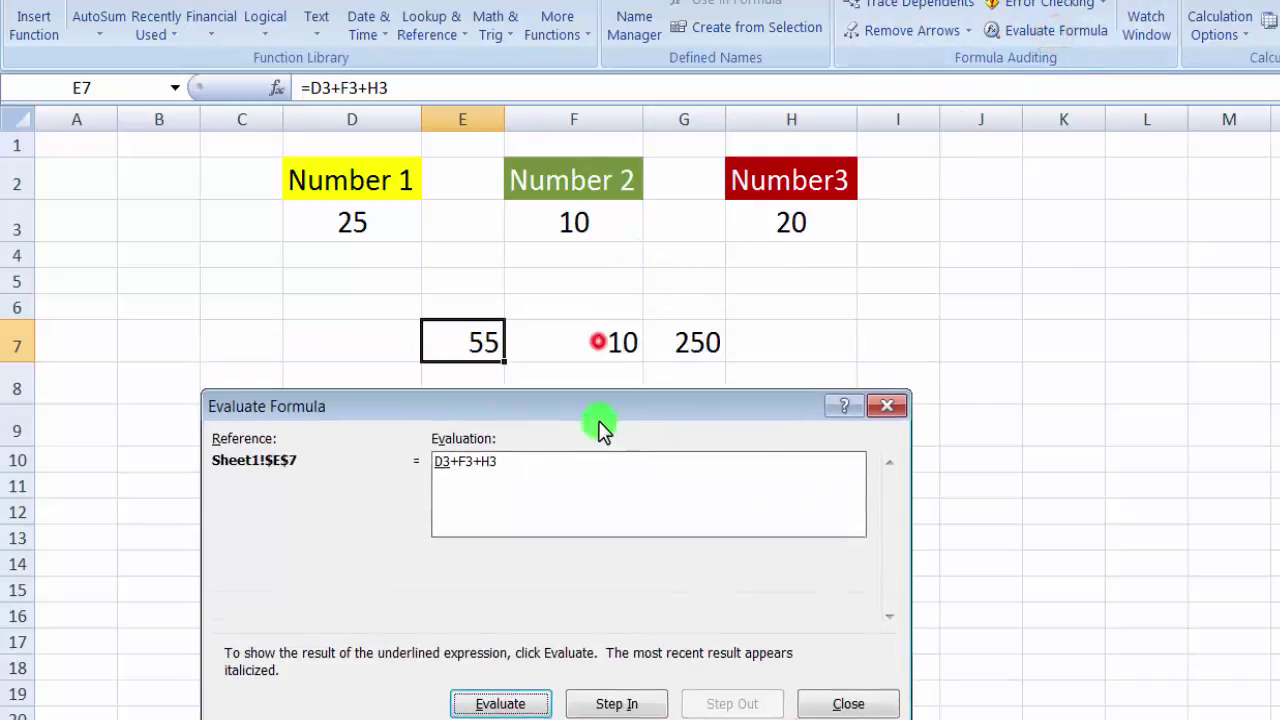
{"action": "left_click", "coordinate": [485, 347]}
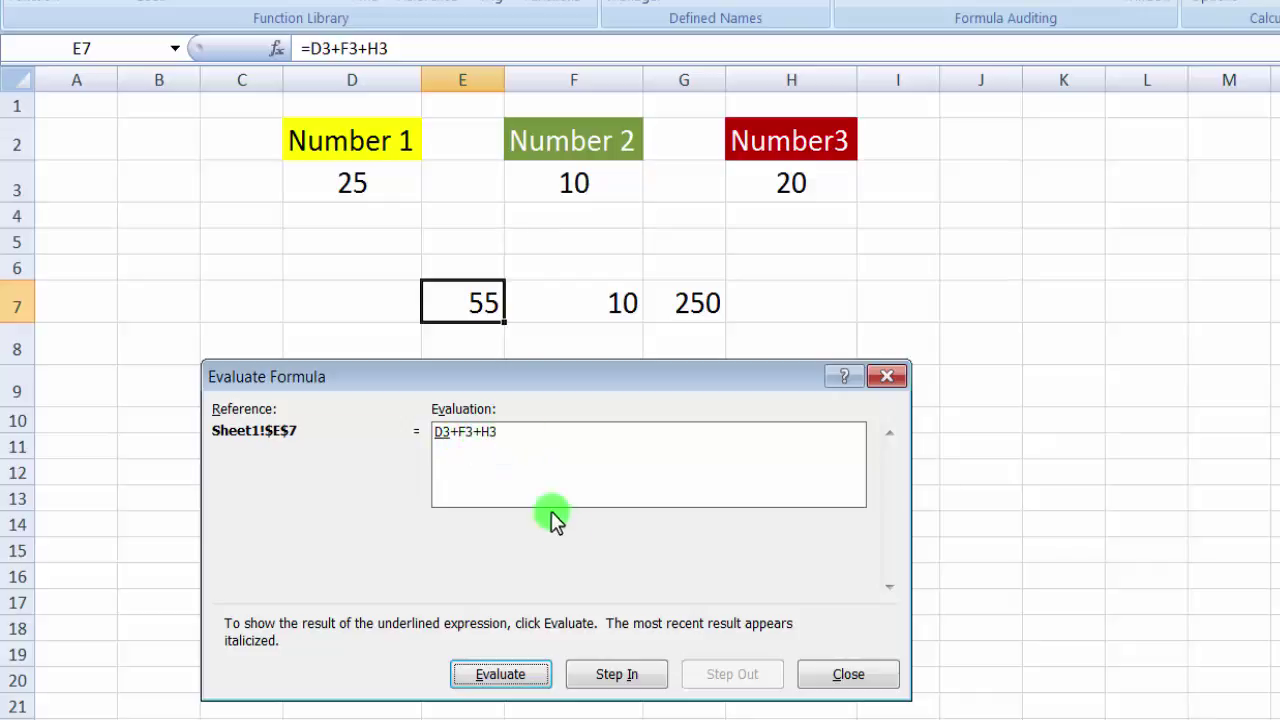
Evaluate E7's formula D3+F3+H3 one part at a time to its final result, restart the evaluation and close it
{"action": "left_click", "coordinate": [500, 676]}
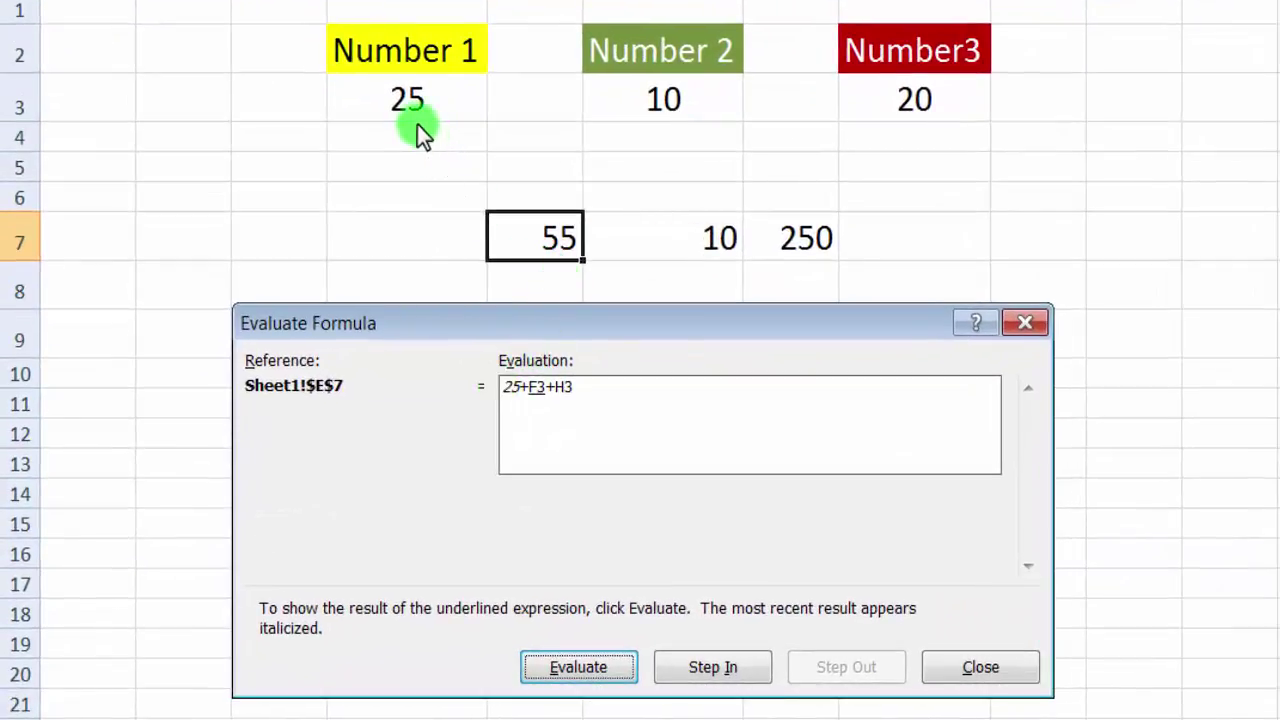
{"action": "left_click", "coordinate": [567, 676]}
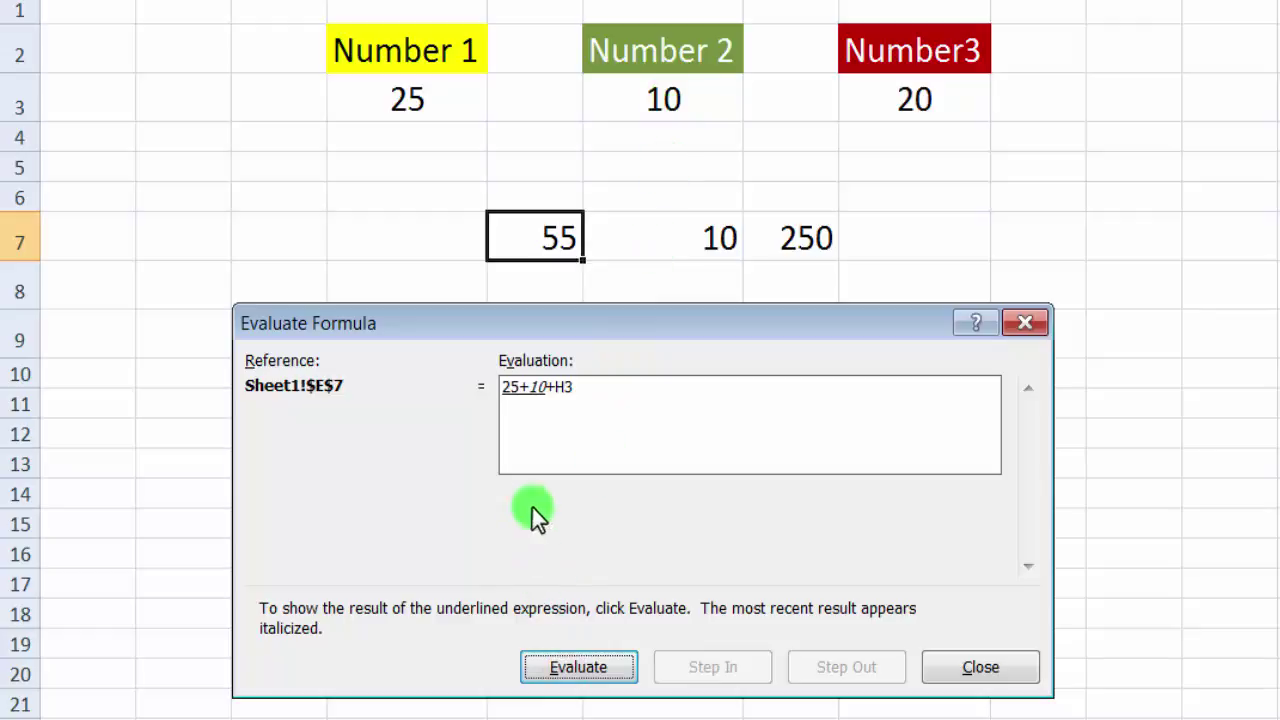
{"action": "left_click", "coordinate": [565, 652]}
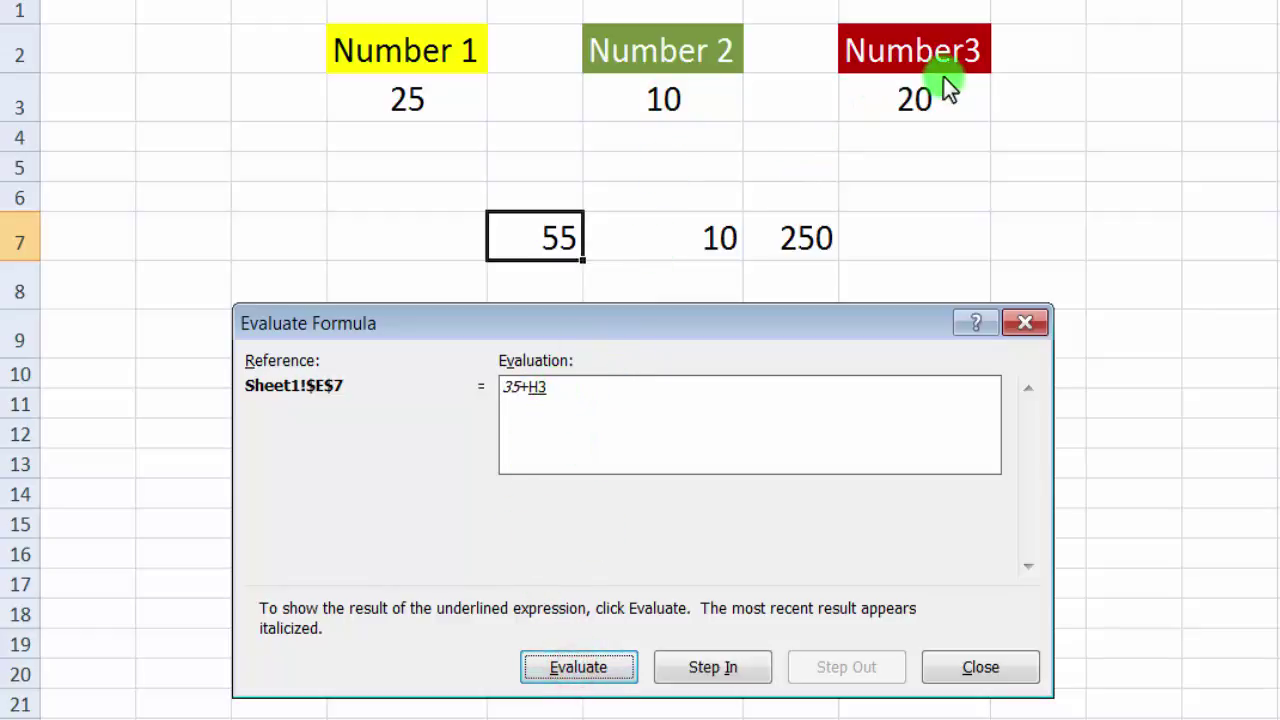
{"action": "left_click", "coordinate": [588, 672]}
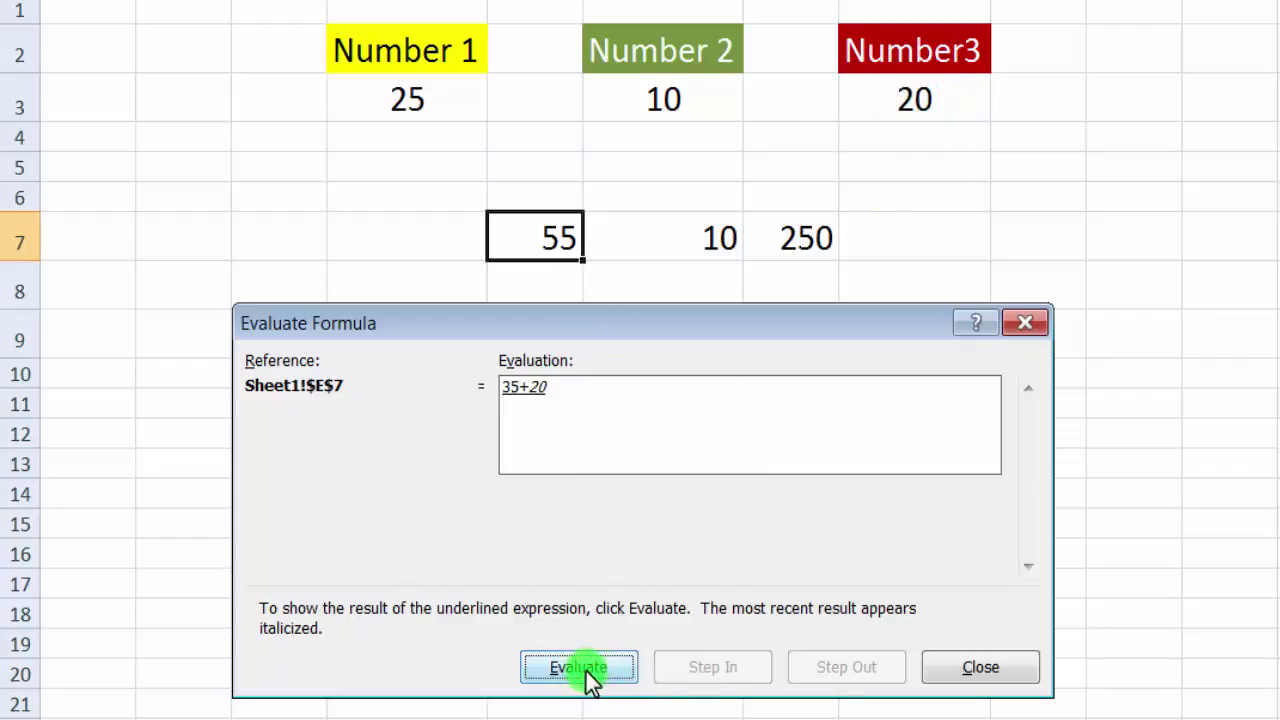
{"action": "left_click", "coordinate": [580, 672]}
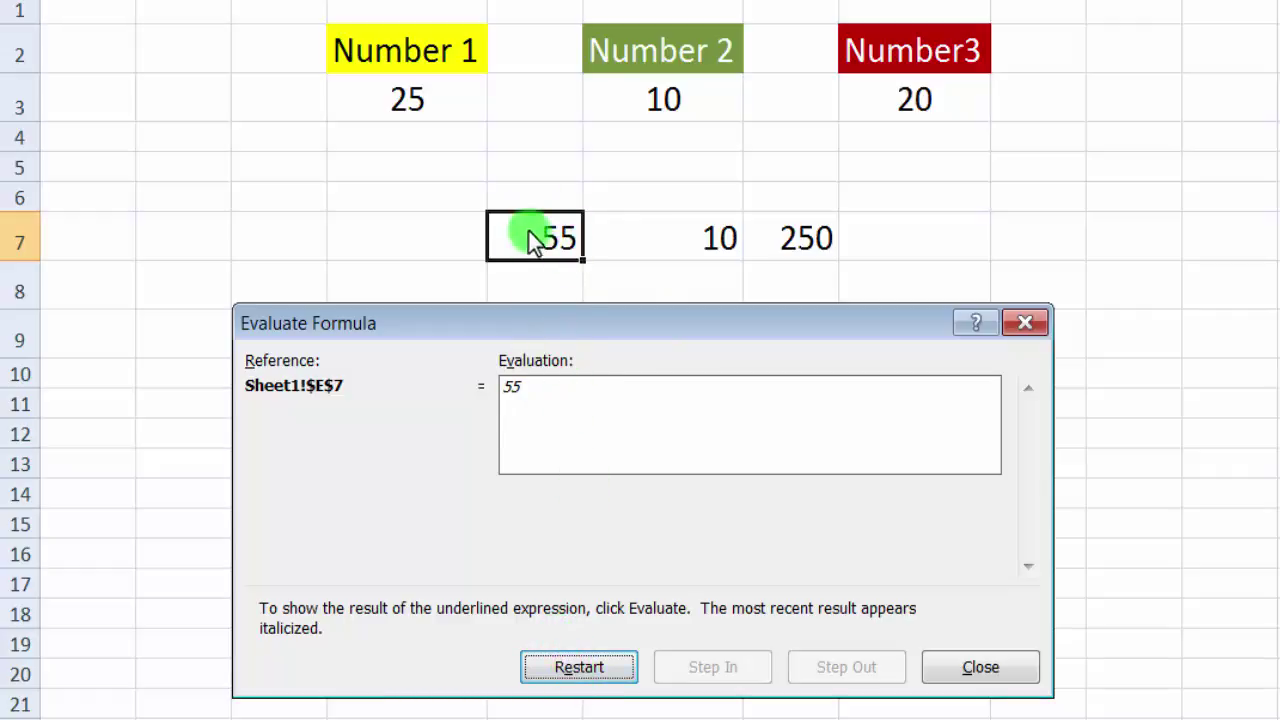
{"action": "left_click", "coordinate": [572, 670]}
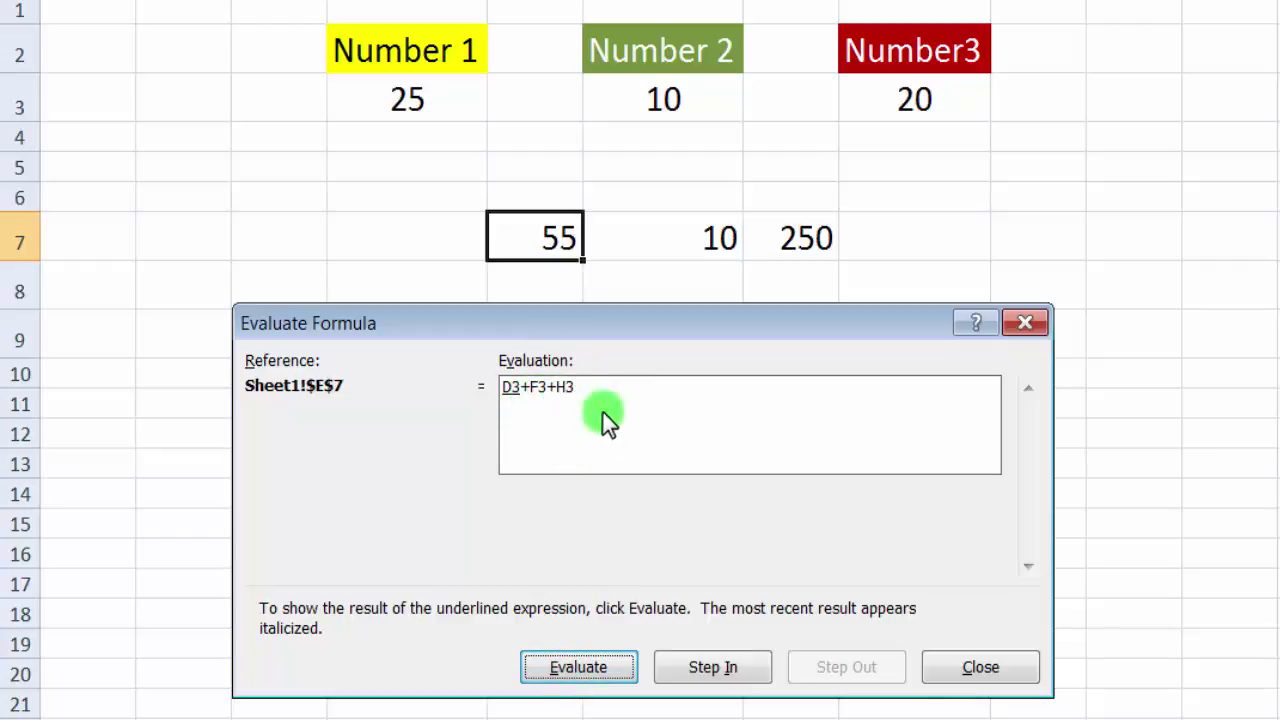
{"action": "left_click", "coordinate": [972, 668]}
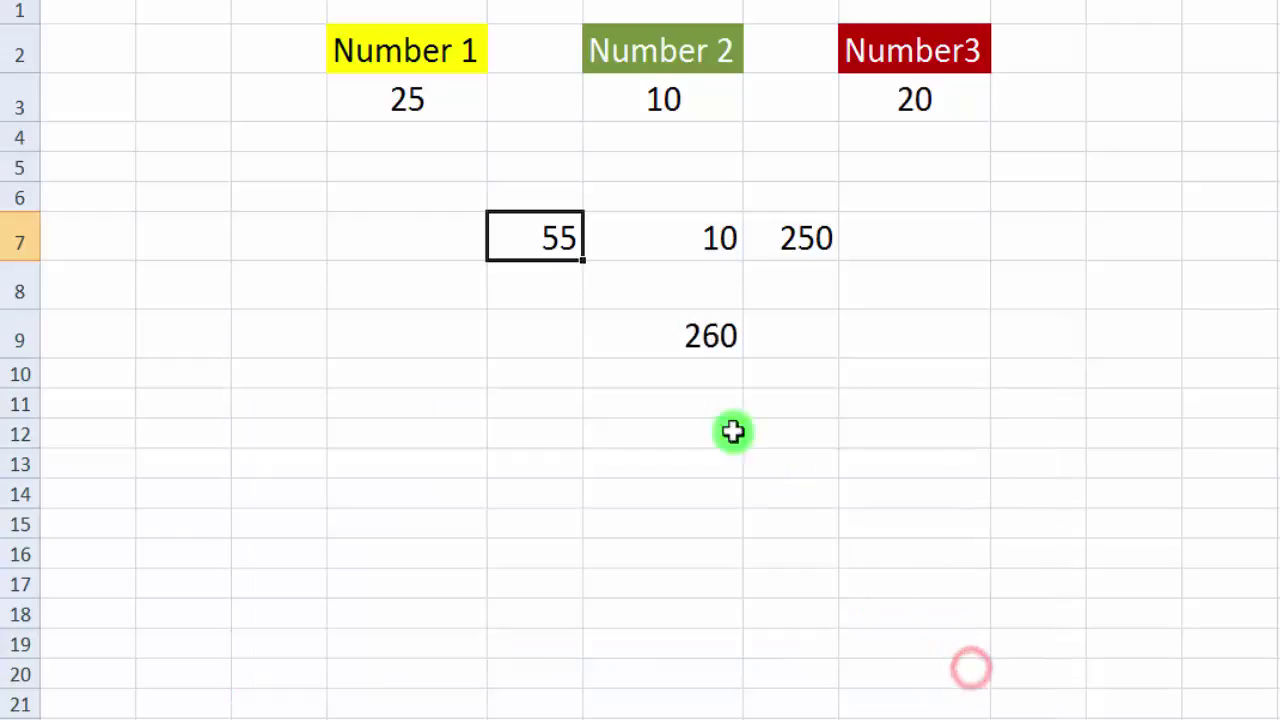
Open Evaluate Formula for cell F9 and move the dialog below row 9 to uncover the cell
{"action": "left_click", "coordinate": [694, 342]}
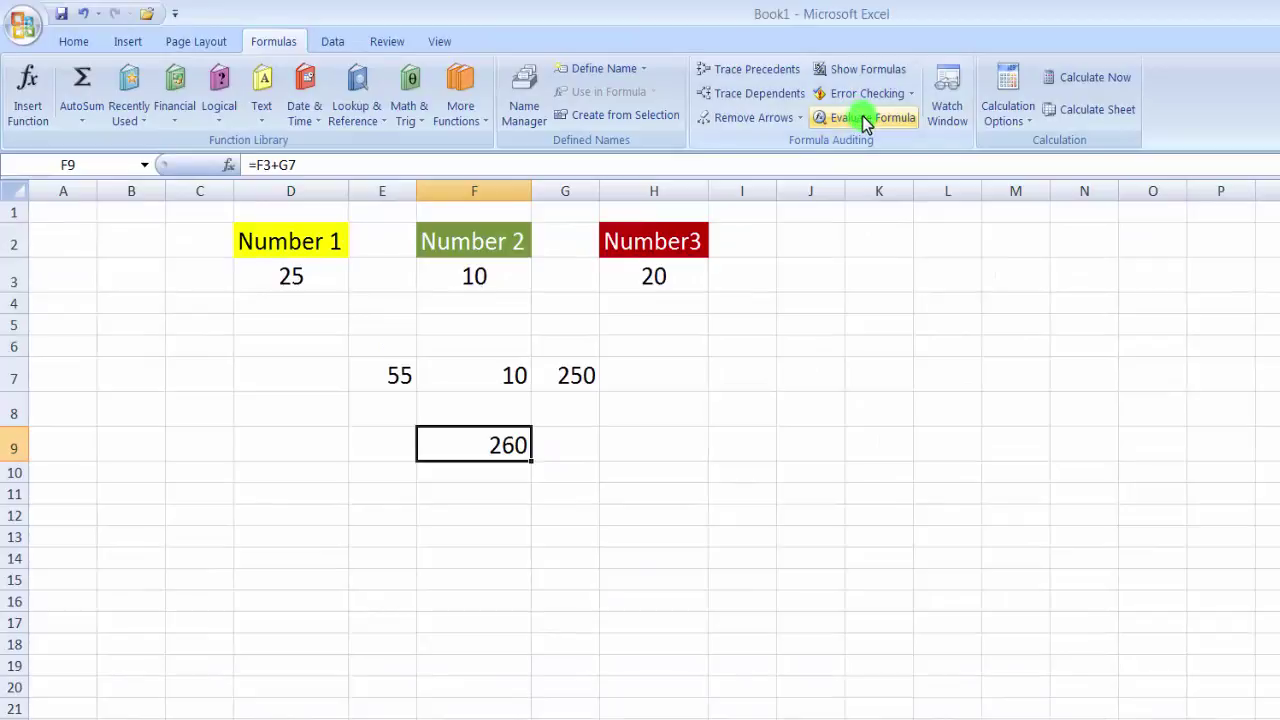
{"action": "left_click", "coordinate": [866, 118]}
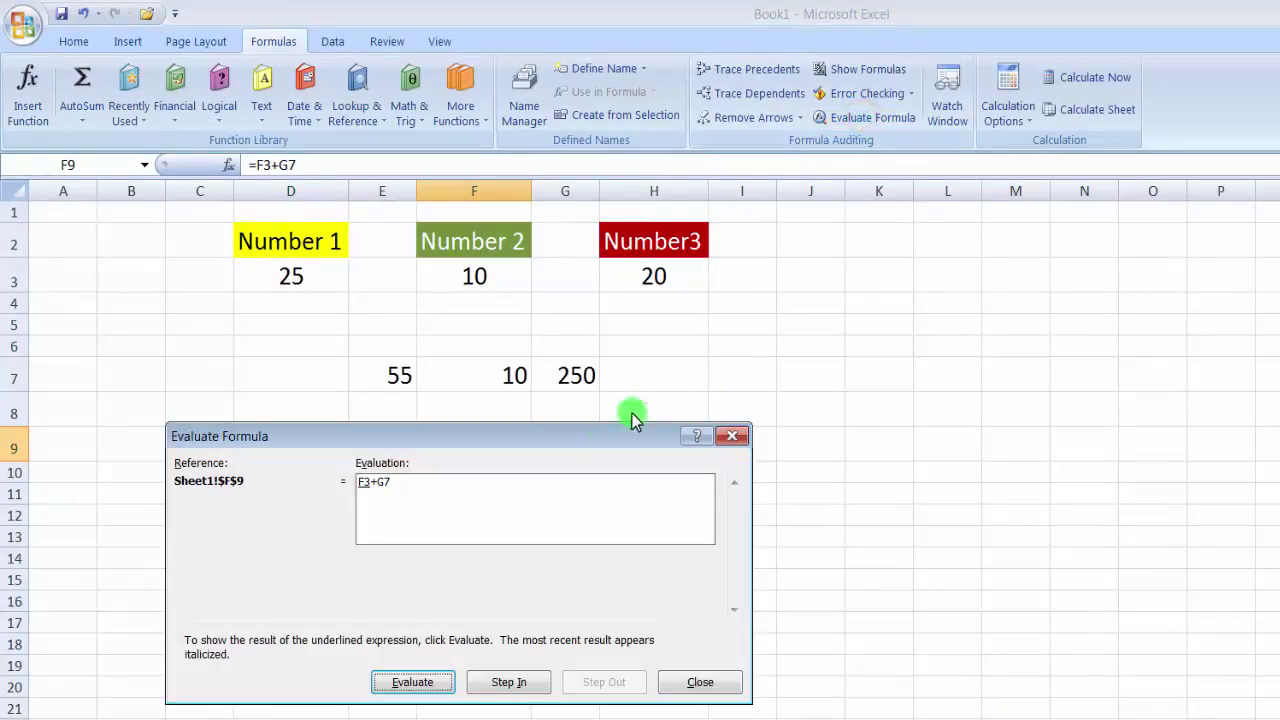
{"action": "left_click_drag", "start_coordinate": [562, 440], "coordinate": [571, 489]}
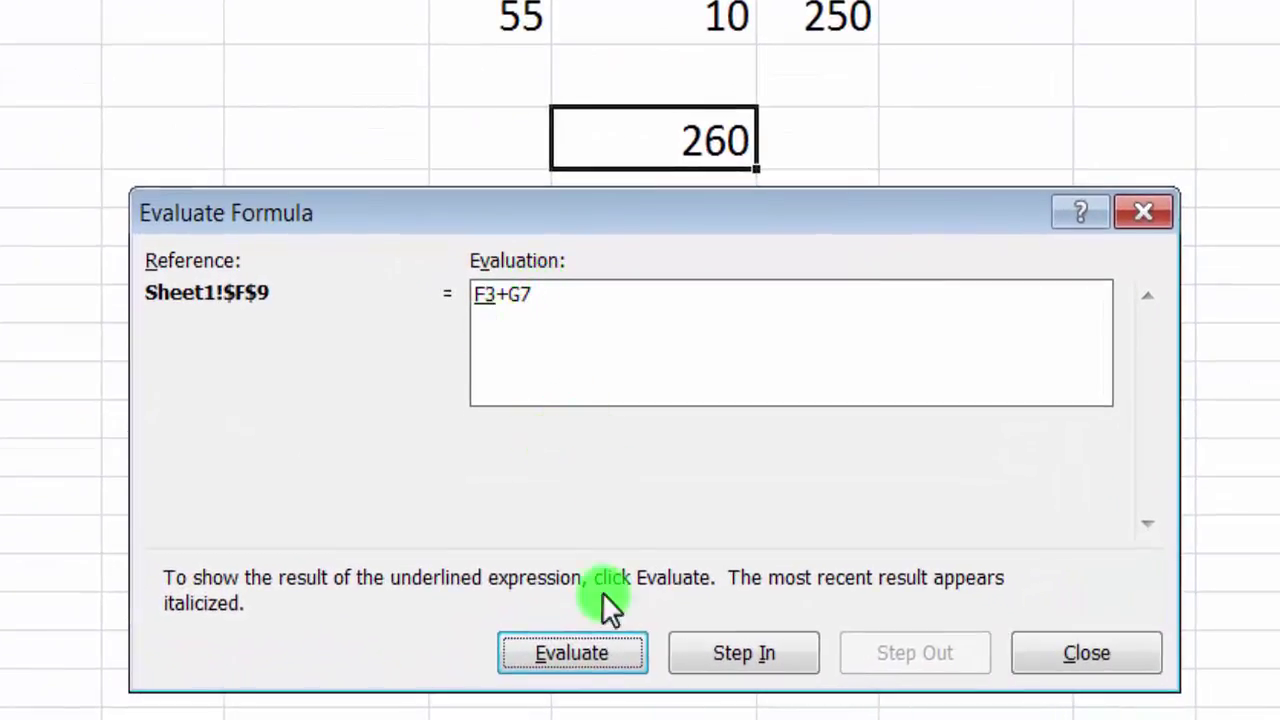
Evaluate F9's formula F3+G7 one reference at a time through to the final result
{"action": "left_click", "coordinate": [565, 660]}
{"action": "left_click", "coordinate": [566, 657]}
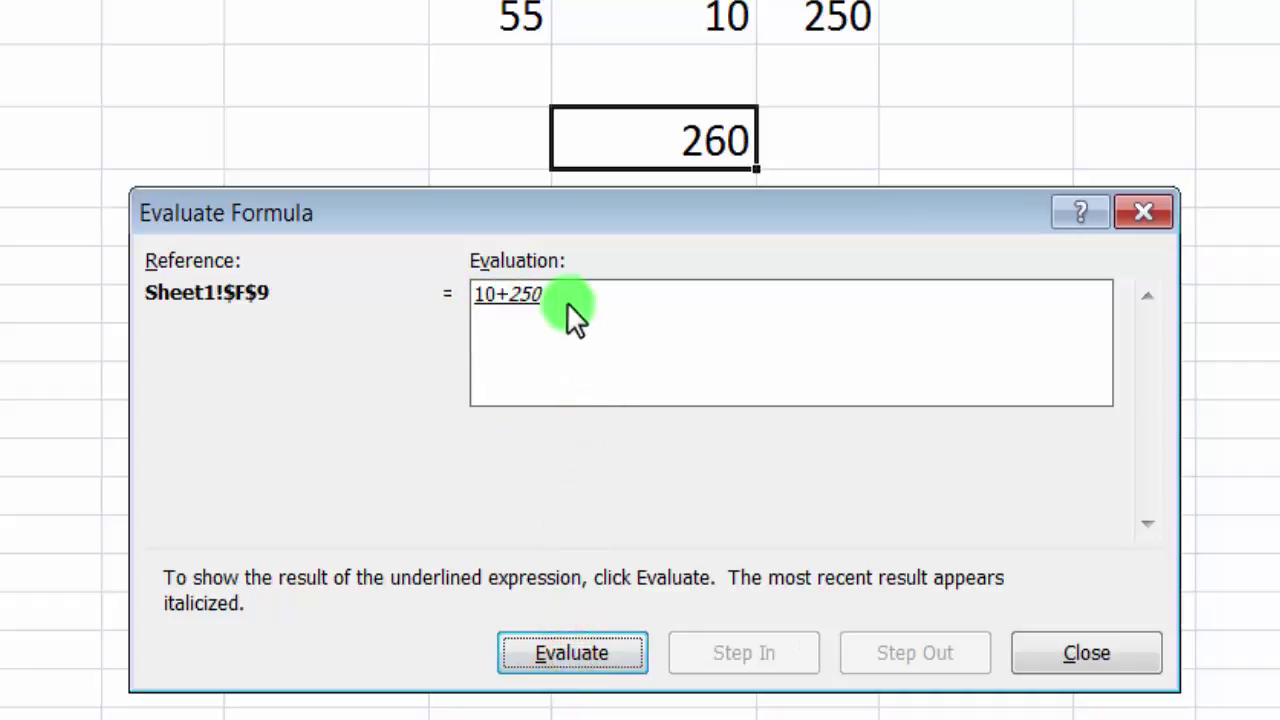
{"action": "left_click", "coordinate": [570, 662]}
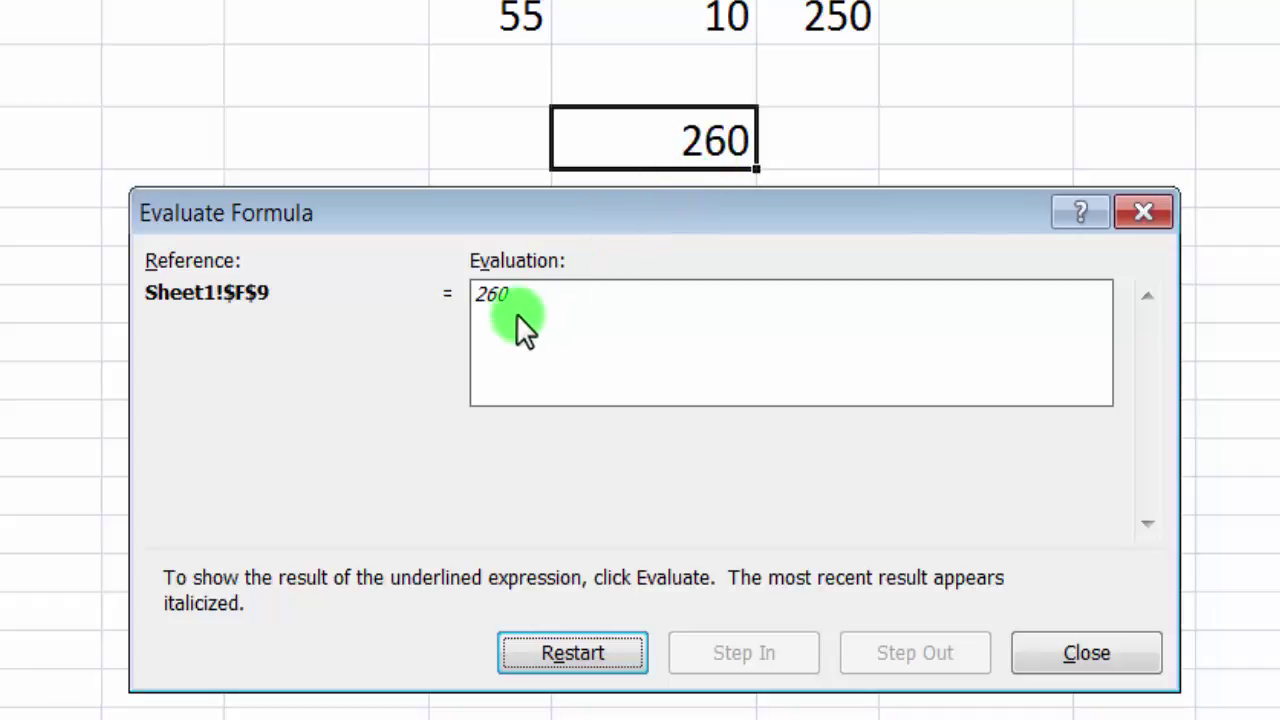
Restart the evaluation of F9, step through F3+G7 again to the final result, and close the dialog
{"action": "left_click", "coordinate": [578, 654]}
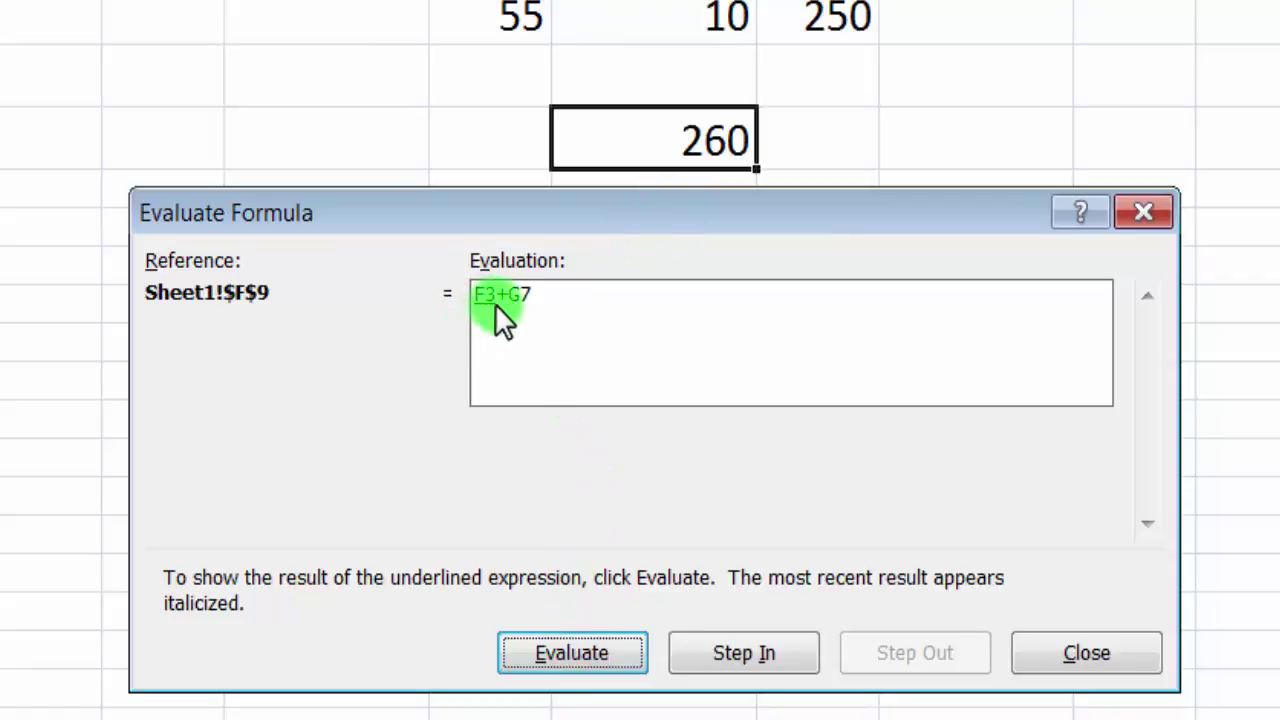
{"action": "left_click", "coordinate": [571, 653]}
{"action": "left_click", "coordinate": [574, 660]}
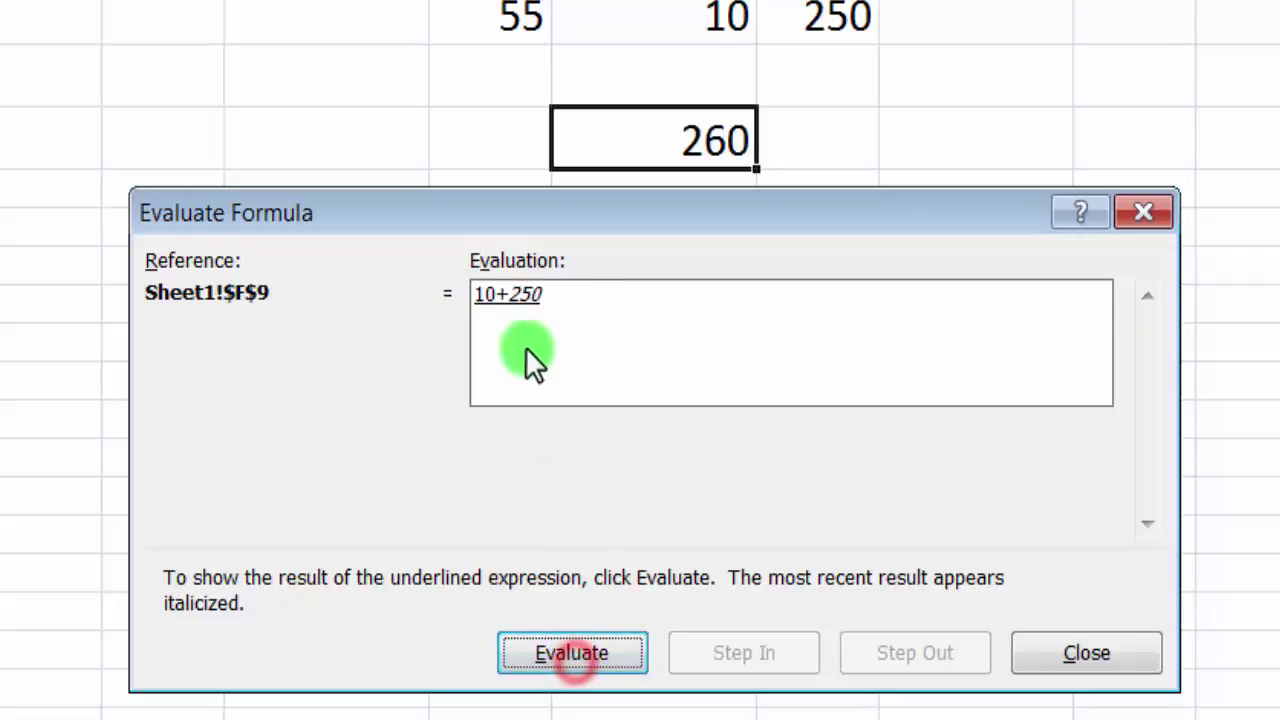
{"action": "left_click", "coordinate": [551, 651]}
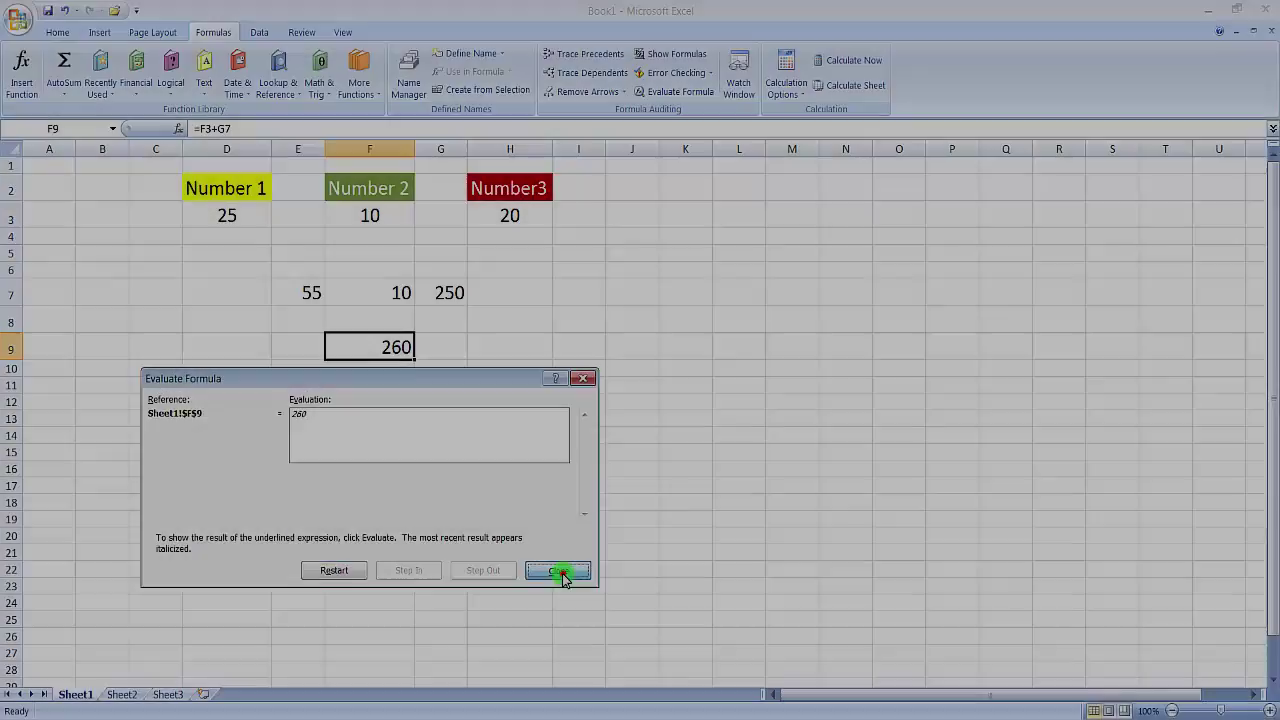
{"action": "left_click", "coordinate": [1101, 659]}
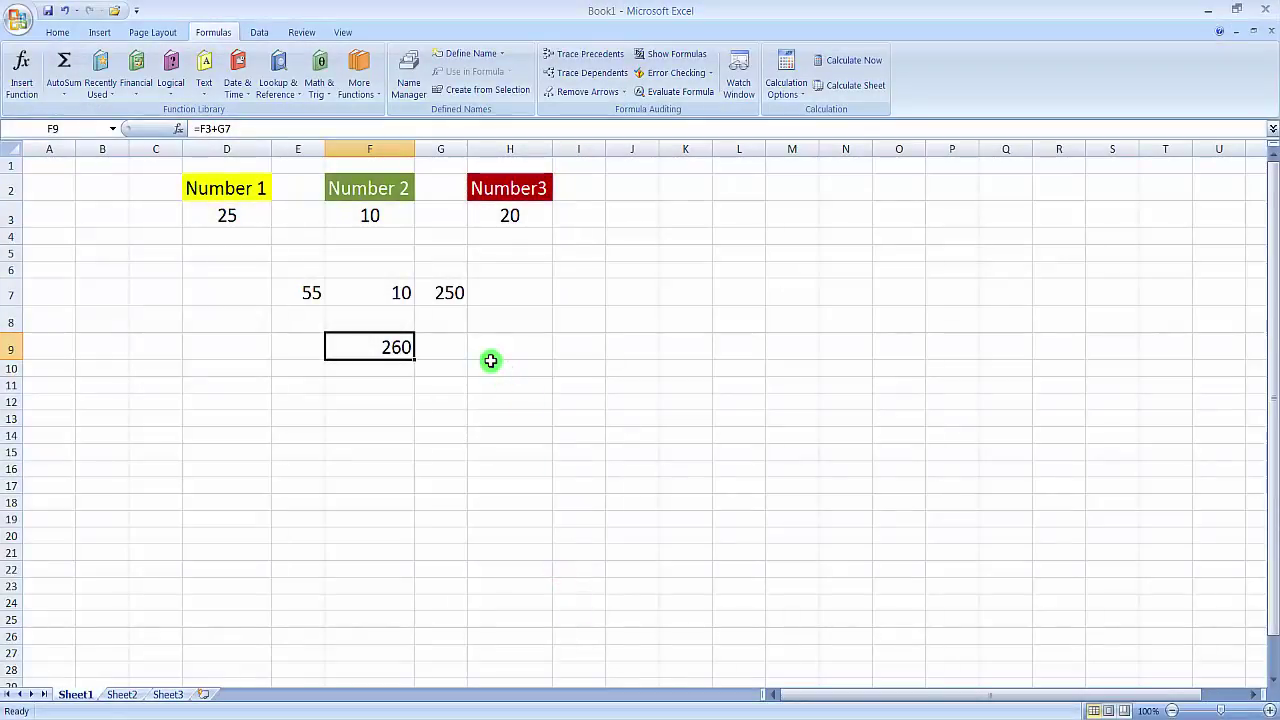